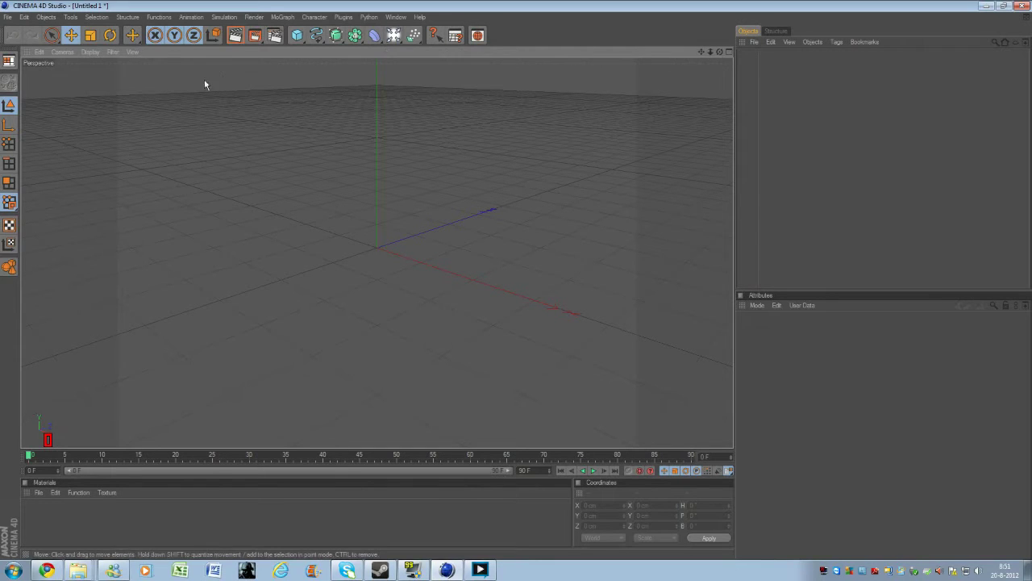
- Add a 3D MoText object to the scene from the MoGraph menu
{"action": "left_click", "coordinate": [729, 52]}
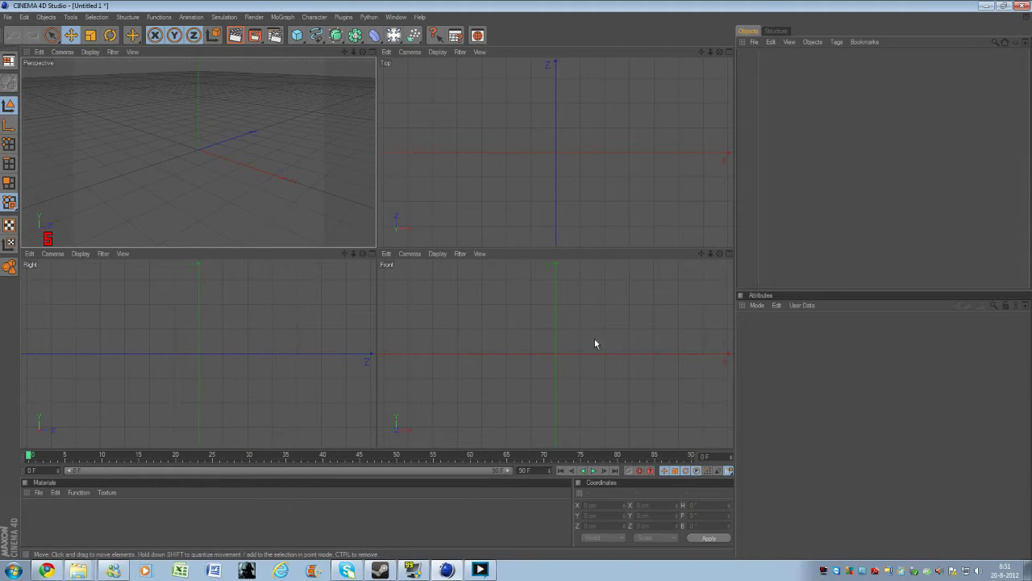
{"action": "left_click", "coordinate": [370, 53]}
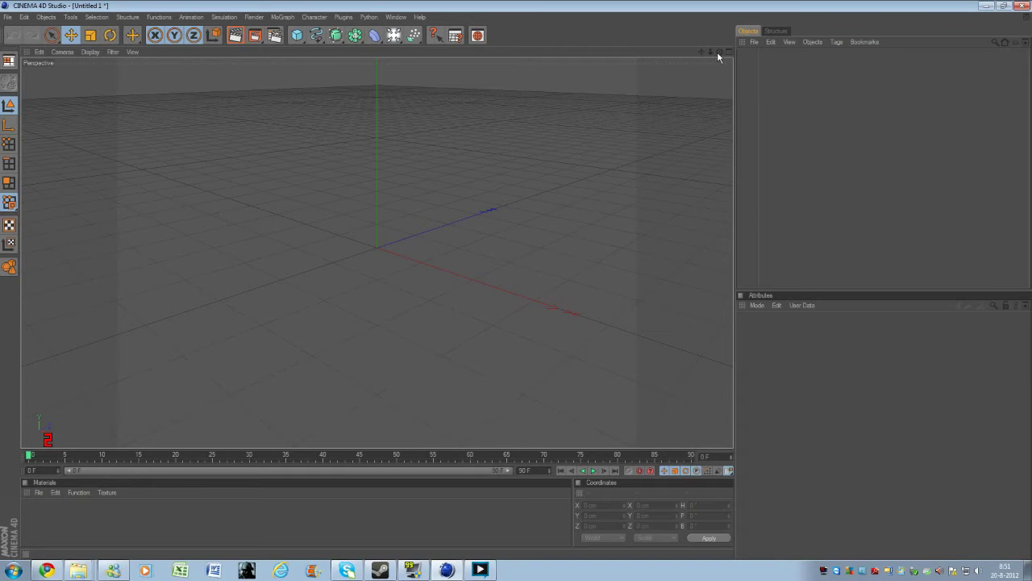
{"action": "left_click_drag", "start_coordinate": [720, 51], "coordinate": [701, 52]}
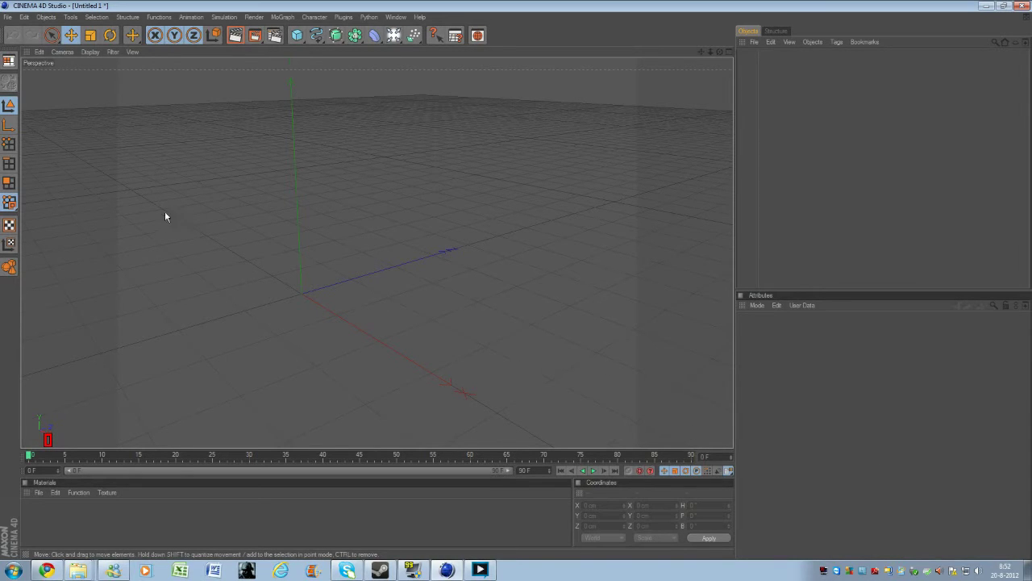
{"action": "left_click", "coordinate": [285, 17]}
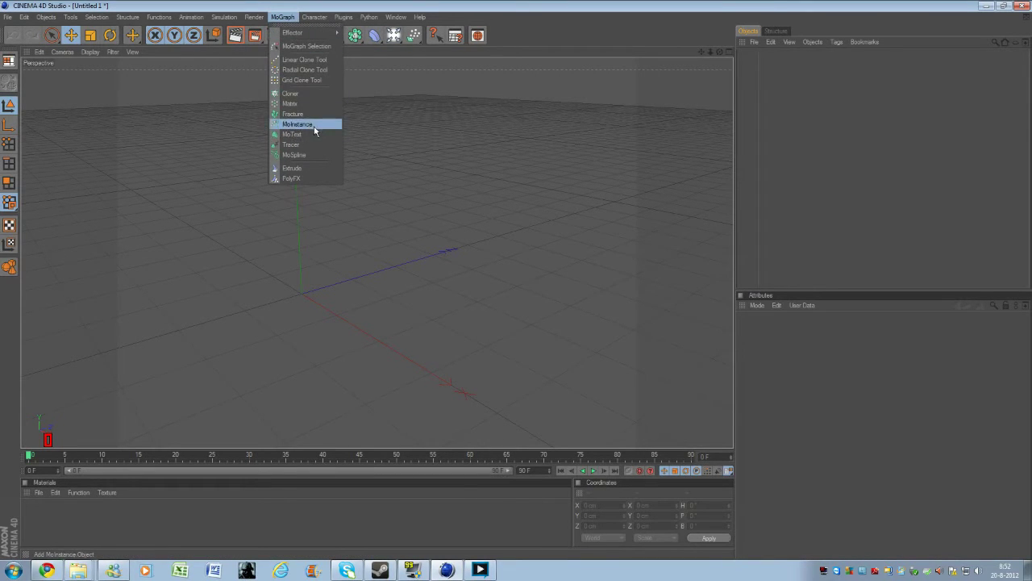
{"action": "left_click", "coordinate": [315, 135]}
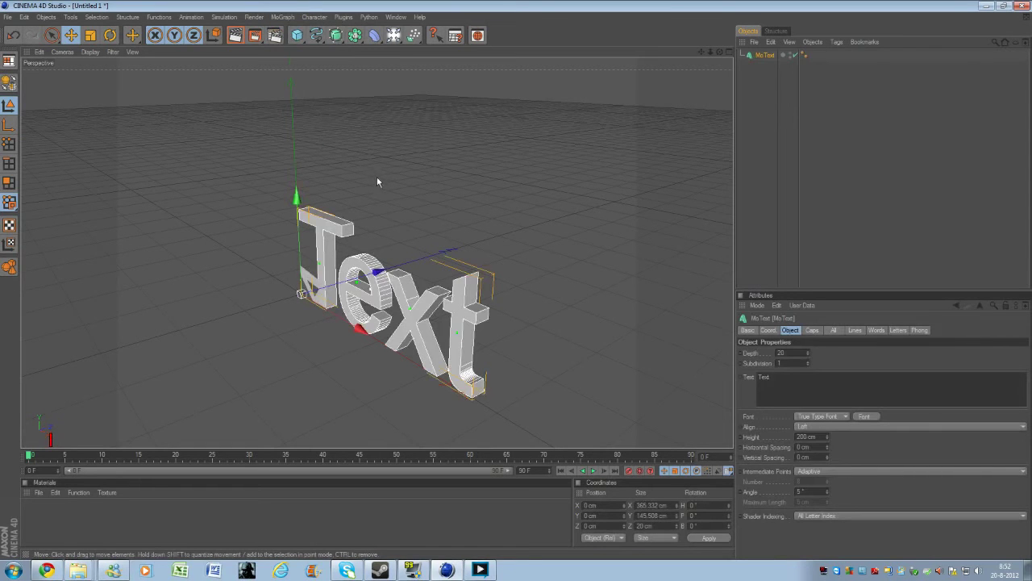
{"action": "left_click_drag", "start_coordinate": [458, 332], "coordinate": [428, 309], "text": "alt"}
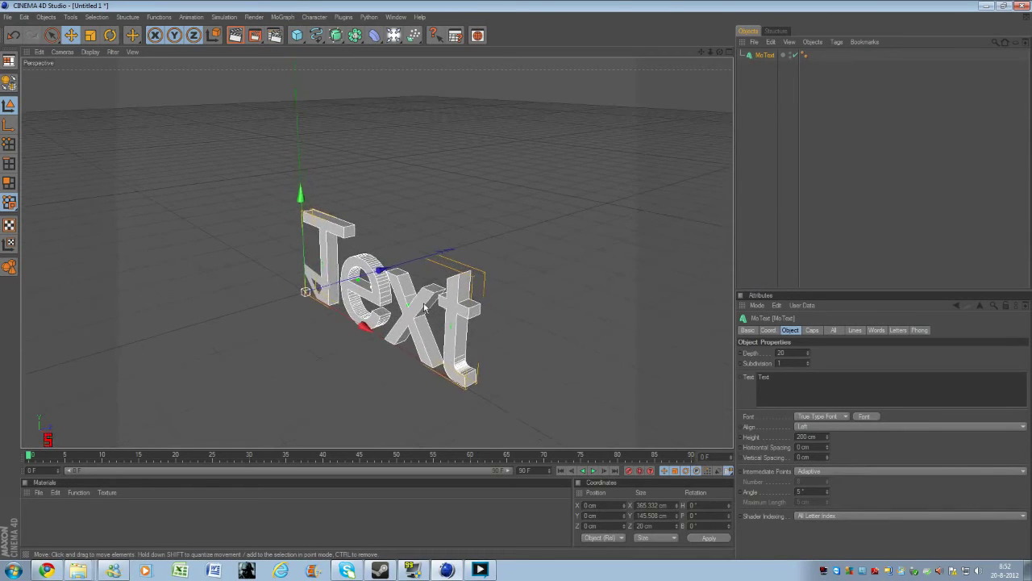
- Replace the placeholder 'Text' with 'Infinity channel' and zoom the view out
{"action": "double_click", "coordinate": [782, 380]}
{"action": "key", "text": "BackSpace"}
{"action": "type", "text": "Infin"}
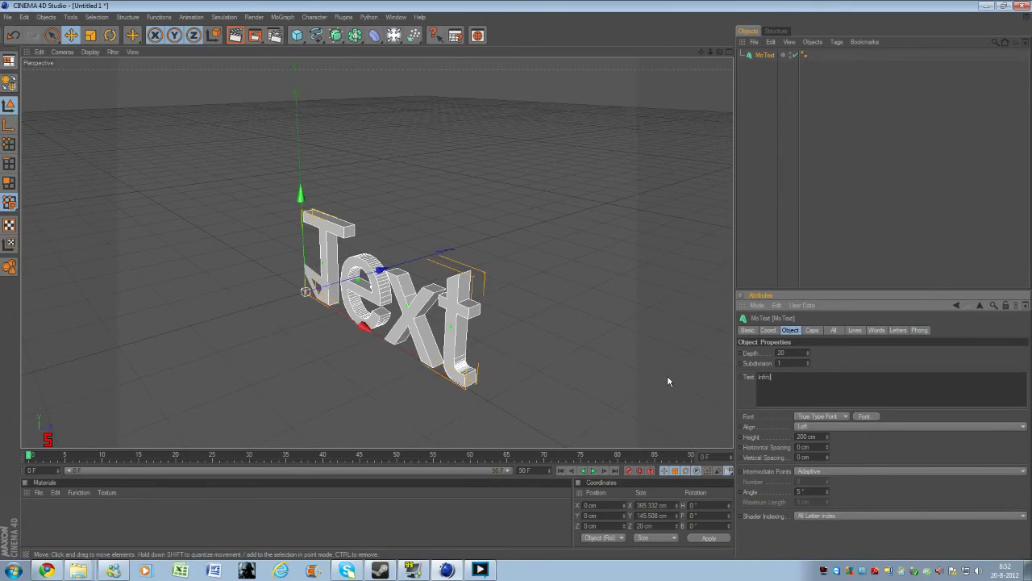
{"action": "type", "text": "ity channel"}
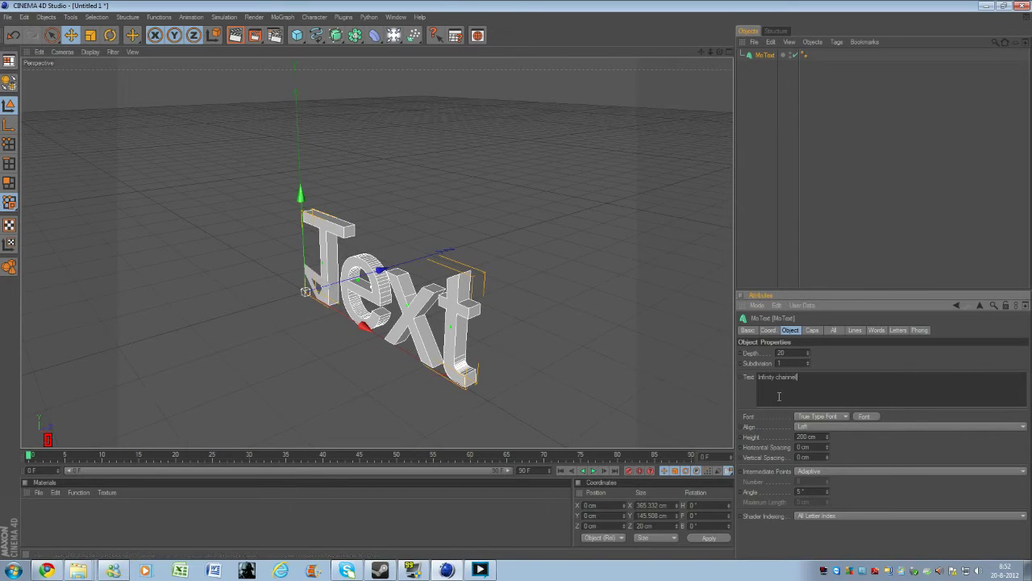
{"action": "left_click", "coordinate": [629, 363]}
{"action": "scroll", "coordinate": [643, 331], "scroll_direction": "down", "scroll_amount": 2}
{"action": "scroll", "coordinate": [668, 305], "scroll_direction": "down", "scroll_amount": 2}
{"action": "scroll", "coordinate": [661, 339], "scroll_direction": "down", "scroll_amount": 2}
{"action": "scroll", "coordinate": [667, 354], "scroll_direction": "down", "scroll_amount": 2}
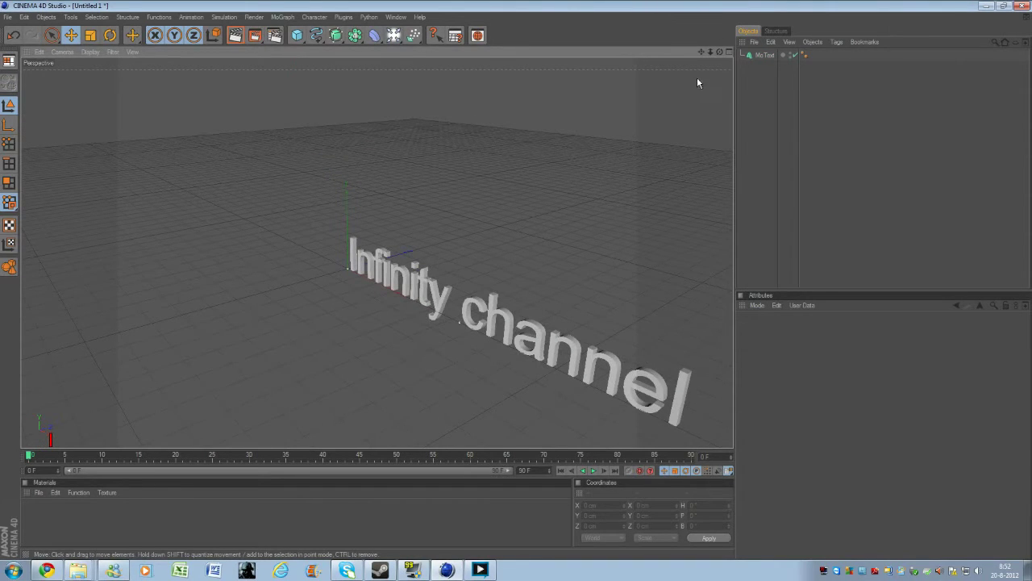
- Insert a line break before 'channel' so 'Infinity' sits above 'channel'
{"action": "left_click_drag", "start_coordinate": [702, 52], "coordinate": [668, 27]}
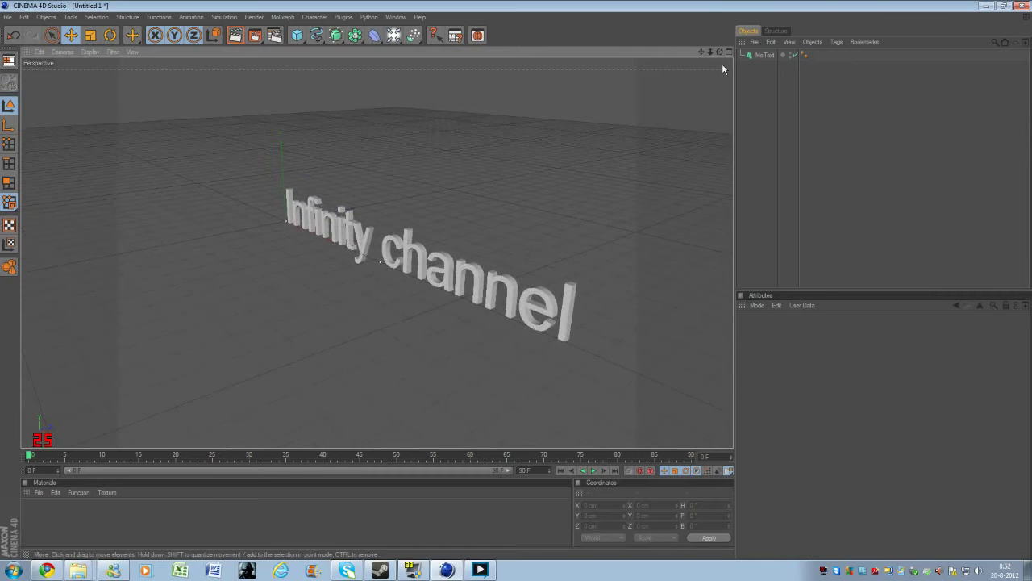
{"action": "left_click_drag", "start_coordinate": [719, 51], "coordinate": [685, 57]}
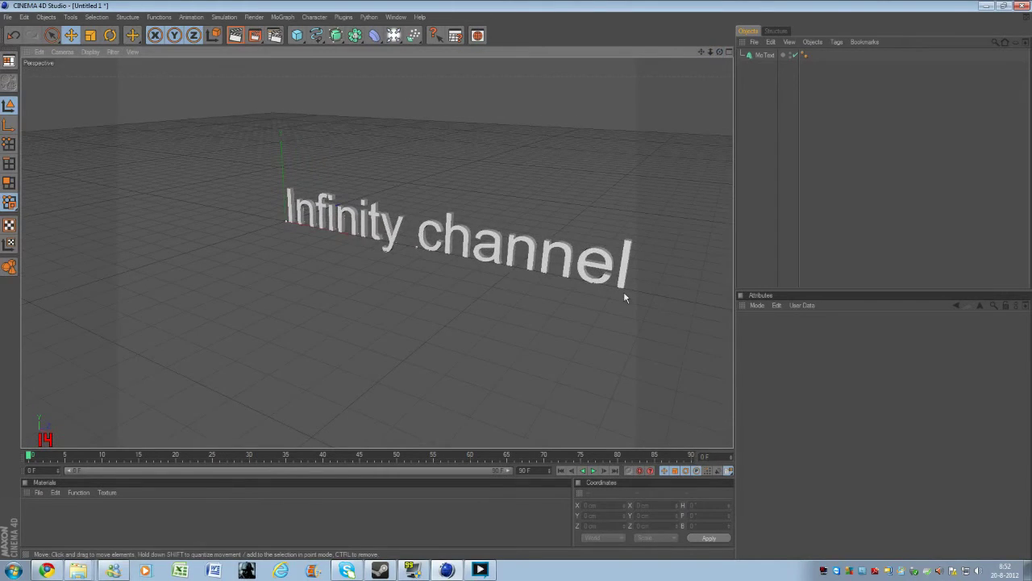
{"action": "left_click", "coordinate": [362, 211]}
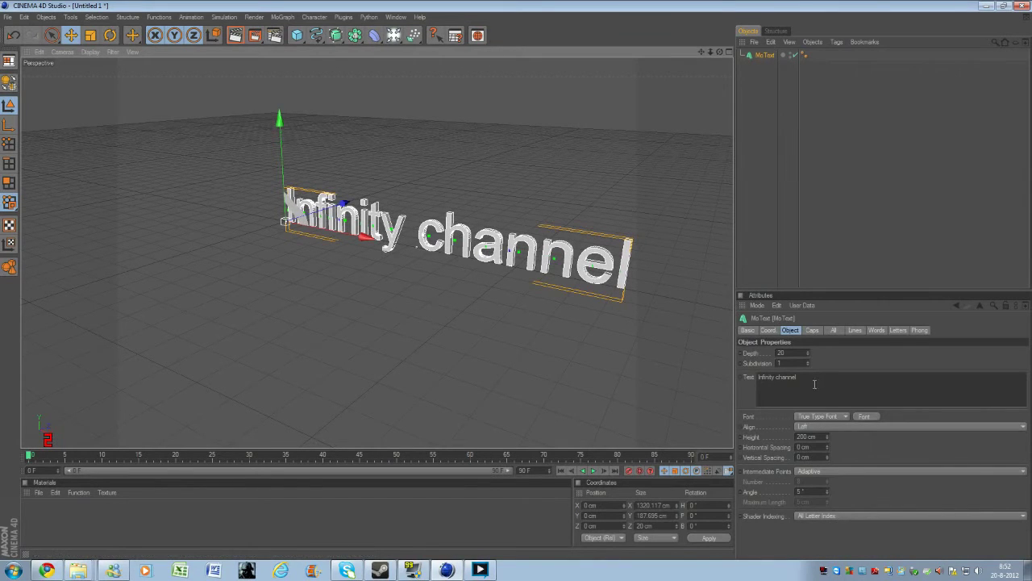
{"action": "left_click", "coordinate": [775, 378]}
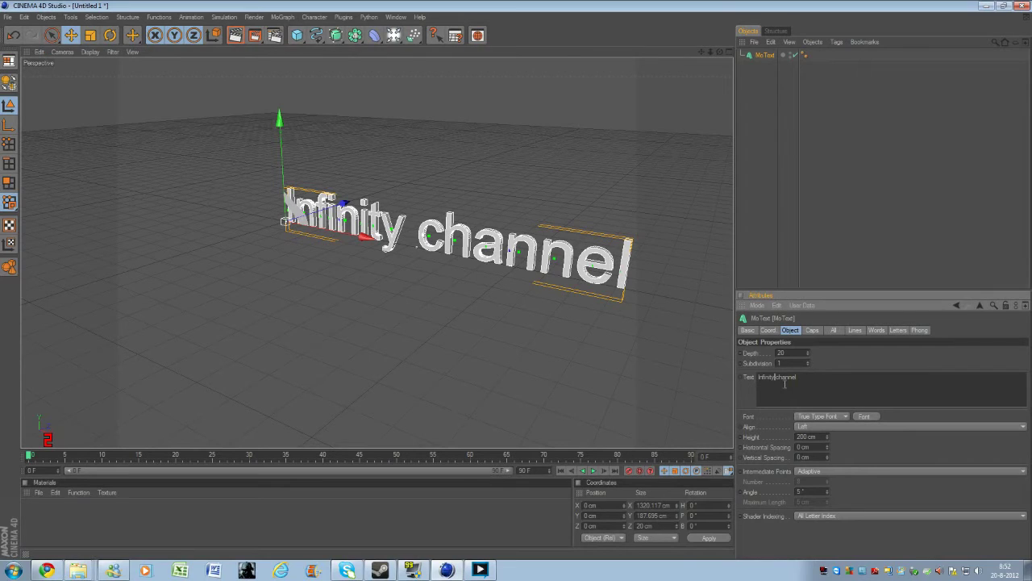
{"action": "key", "text": "Return"}
{"action": "left_click", "coordinate": [658, 327]}
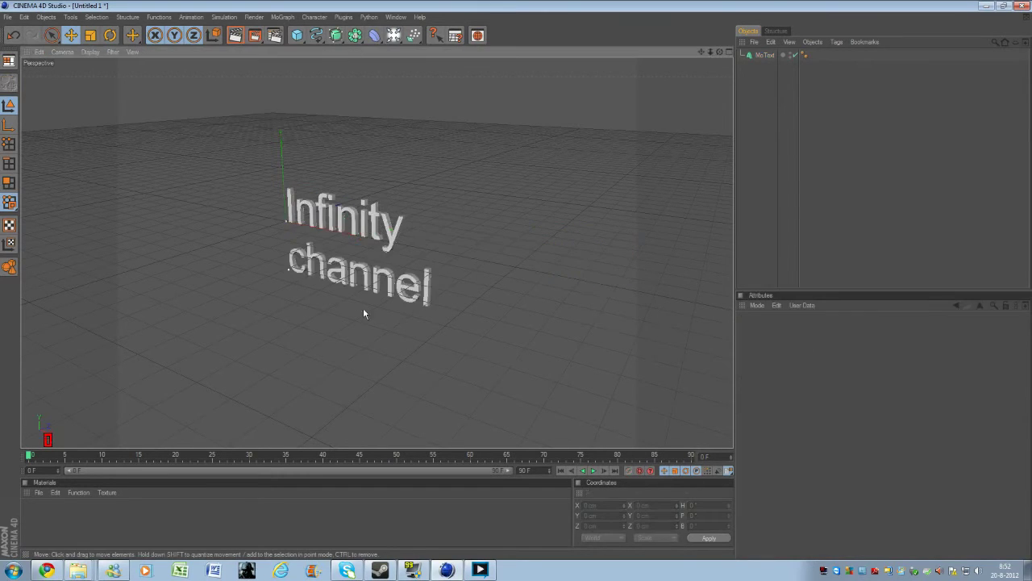
{"action": "left_click", "coordinate": [335, 228]}
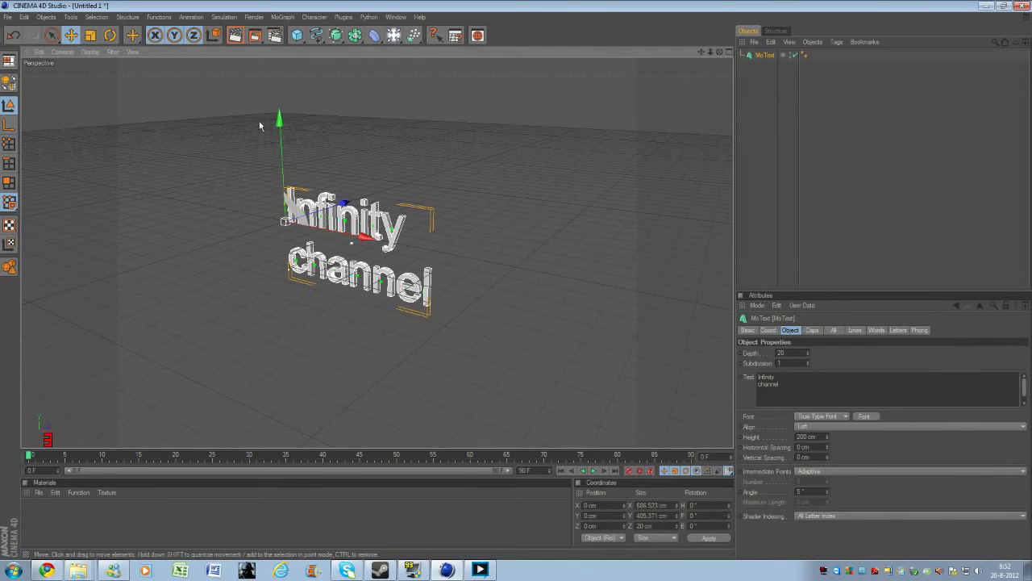
- Drag the MoText up along its Y axis, then orbit and dolly closer to it
{"action": "left_click_drag", "start_coordinate": [279, 121], "coordinate": [276, 60]}
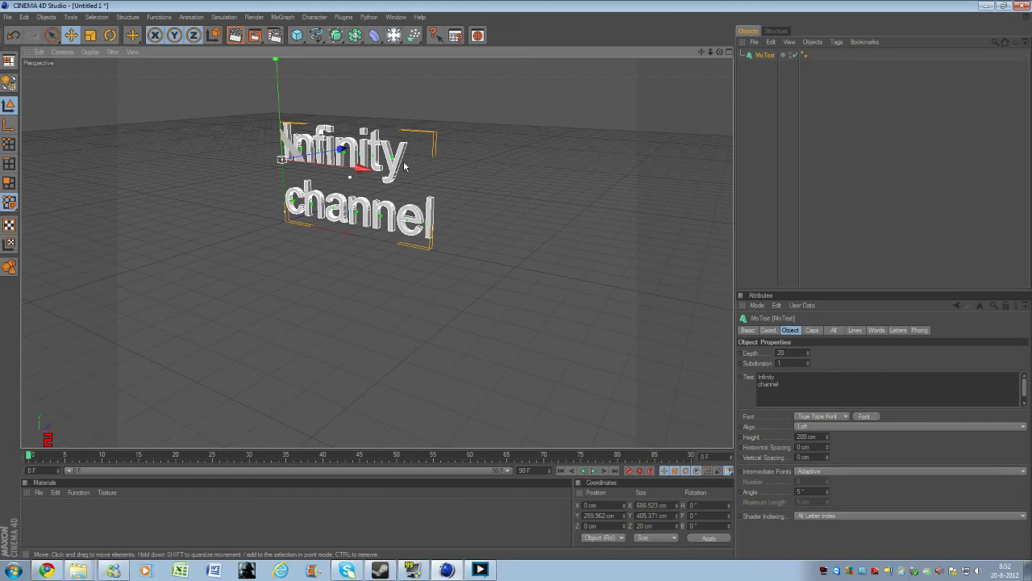
{"action": "left_click_drag", "start_coordinate": [659, 321], "coordinate": [571, 136], "text": "alt"}
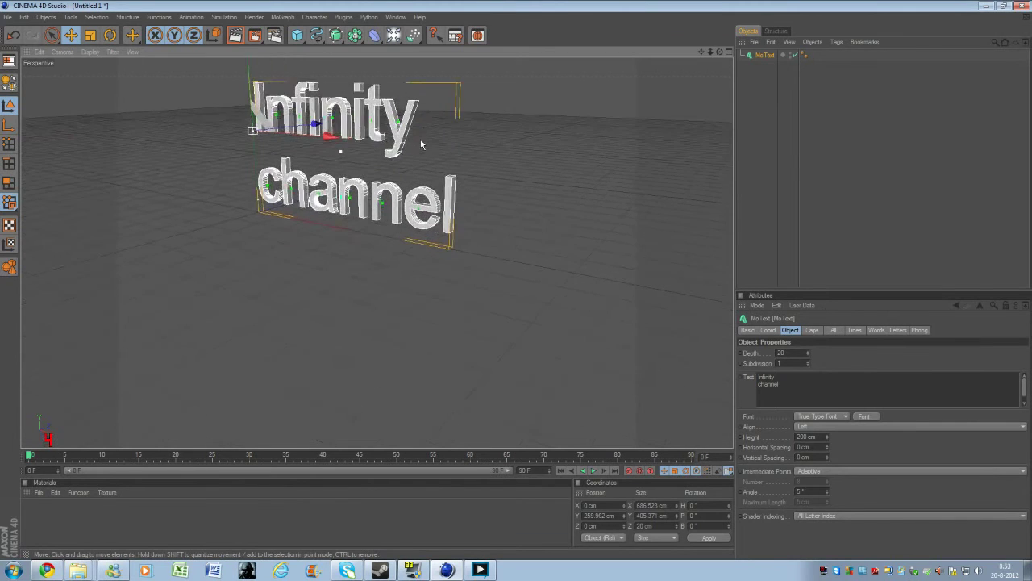
{"action": "left_click_drag", "start_coordinate": [704, 58], "coordinate": [554, 146], "text": "alt"}
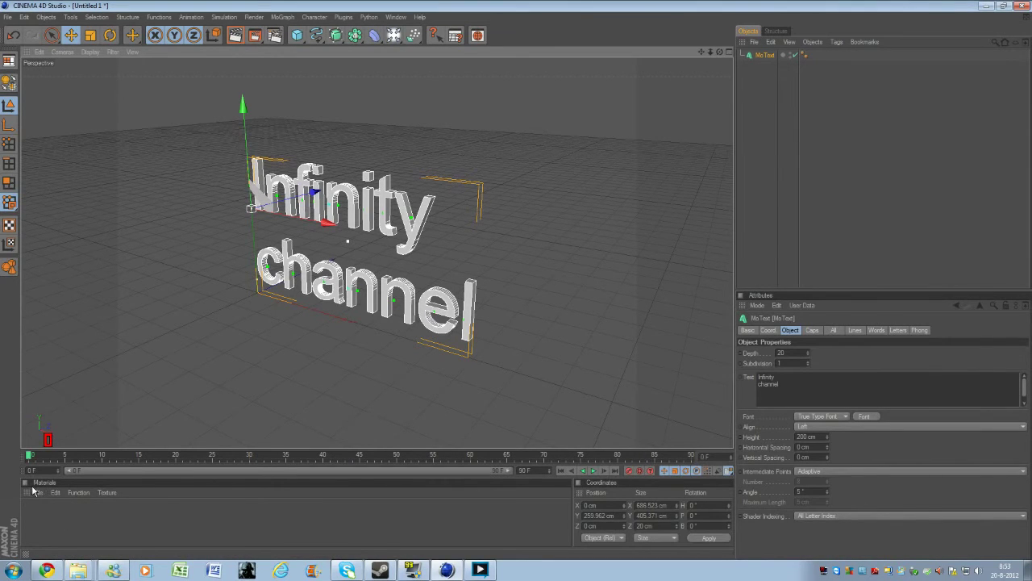
- Create a new standard material 'Mat' and drag its red slider, ending at 255
{"action": "left_click", "coordinate": [38, 492]}
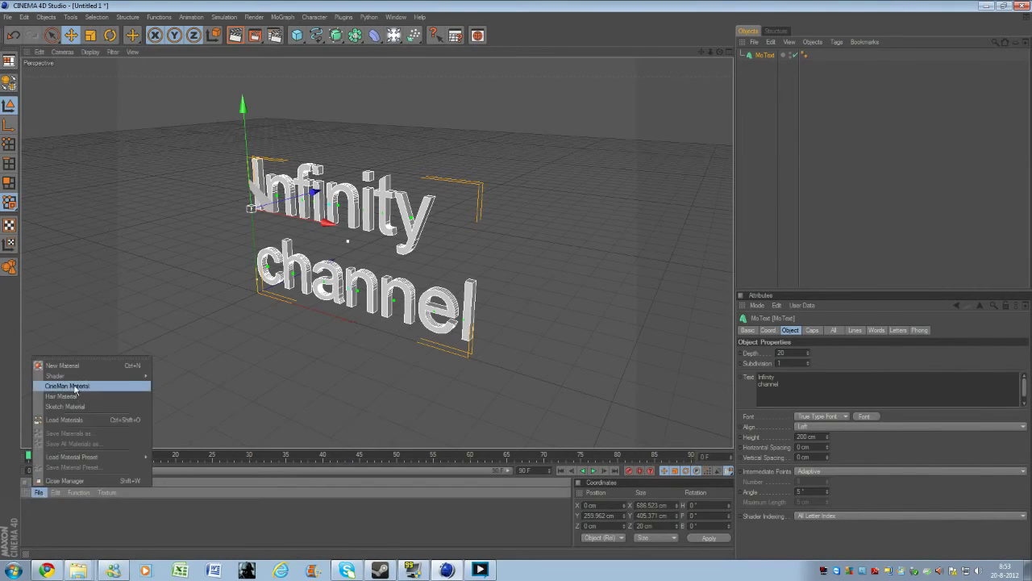
{"action": "left_click", "coordinate": [44, 514]}
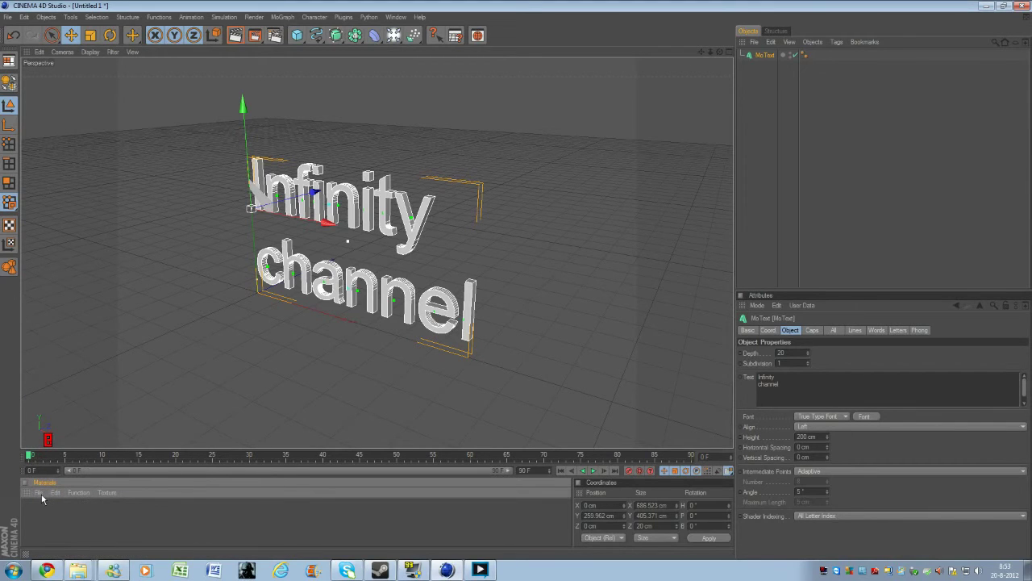
{"action": "left_click", "coordinate": [38, 492]}
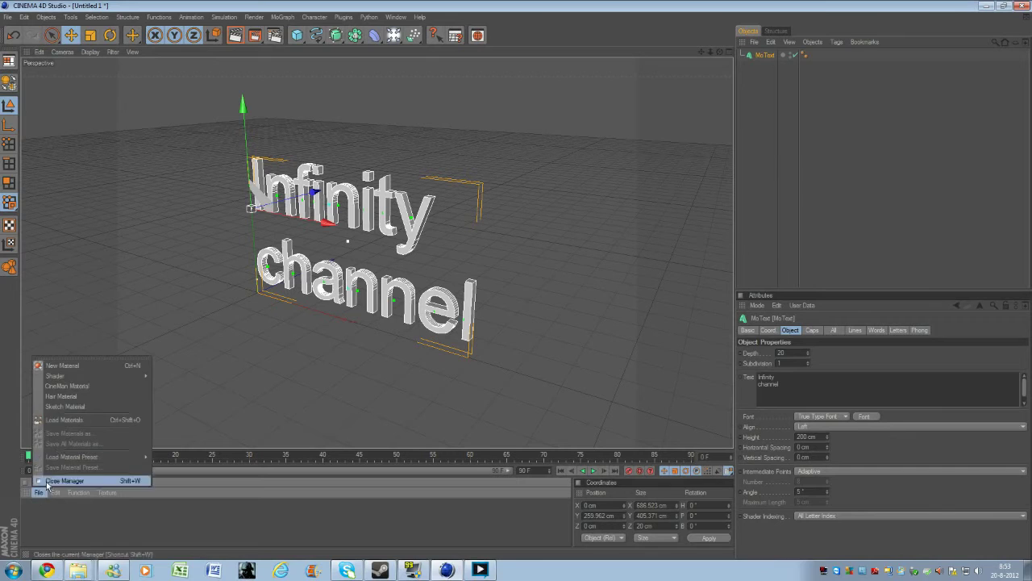
{"action": "left_click", "coordinate": [94, 369]}
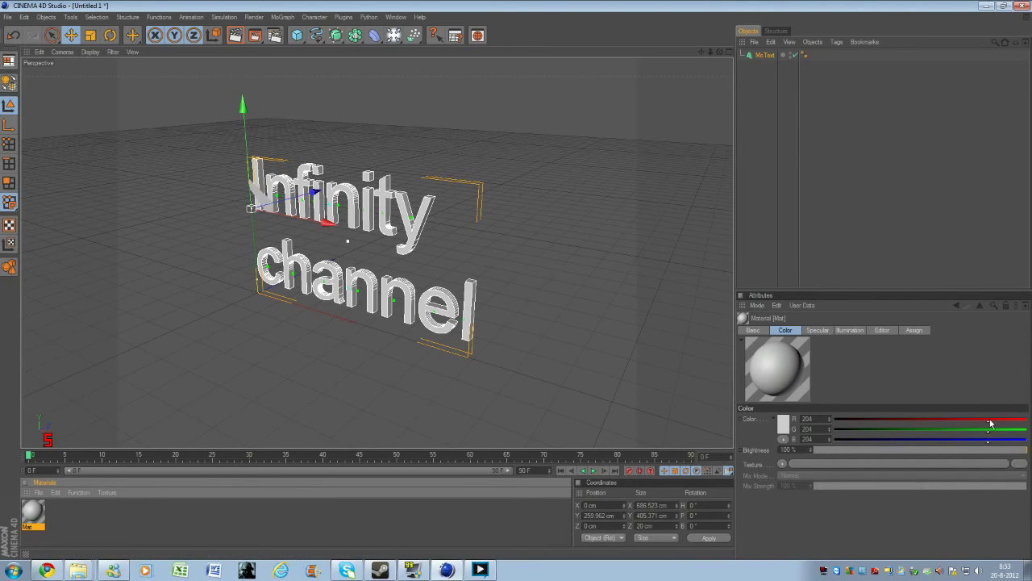
{"action": "mouse_move", "coordinate": [989, 420]}
{"action": "left_mouse_down"}
{"action": "mouse_move", "coordinate": [861, 424]}
{"action": "mouse_move", "coordinate": [1031, 427]}
{"action": "mouse_move", "coordinate": [953, 420]}
{"action": "left_mouse_up"}
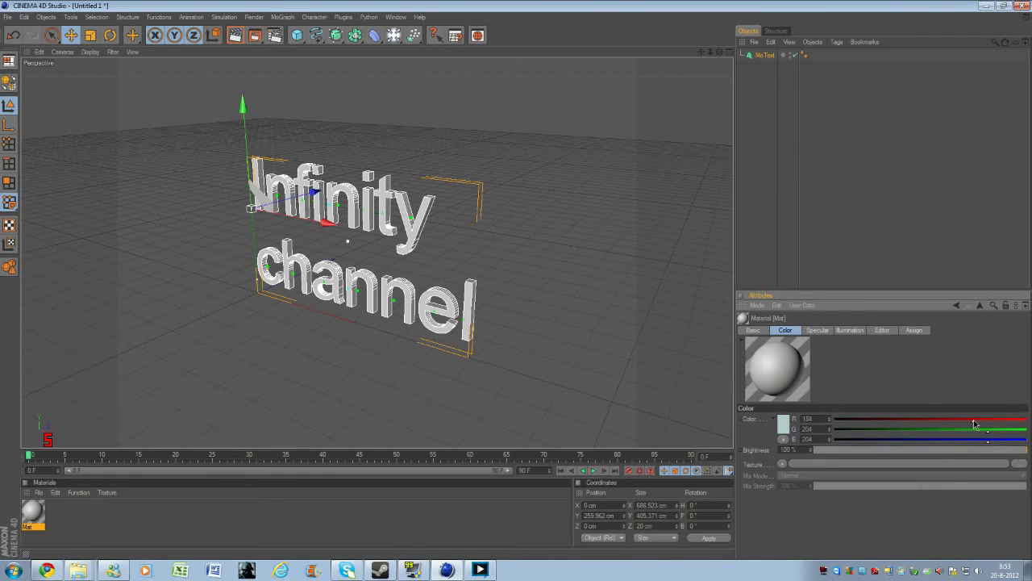
{"action": "mouse_move", "coordinate": [957, 423]}
{"action": "left_mouse_down"}
{"action": "mouse_move", "coordinate": [1025, 433]}
{"action": "mouse_move", "coordinate": [836, 426]}
{"action": "left_mouse_up"}
- Make Mat dark red (G and B at 5, R about 134) and apply it to the MoText
{"action": "left_click", "coordinate": [837, 429]}
{"action": "left_click", "coordinate": [836, 439]}
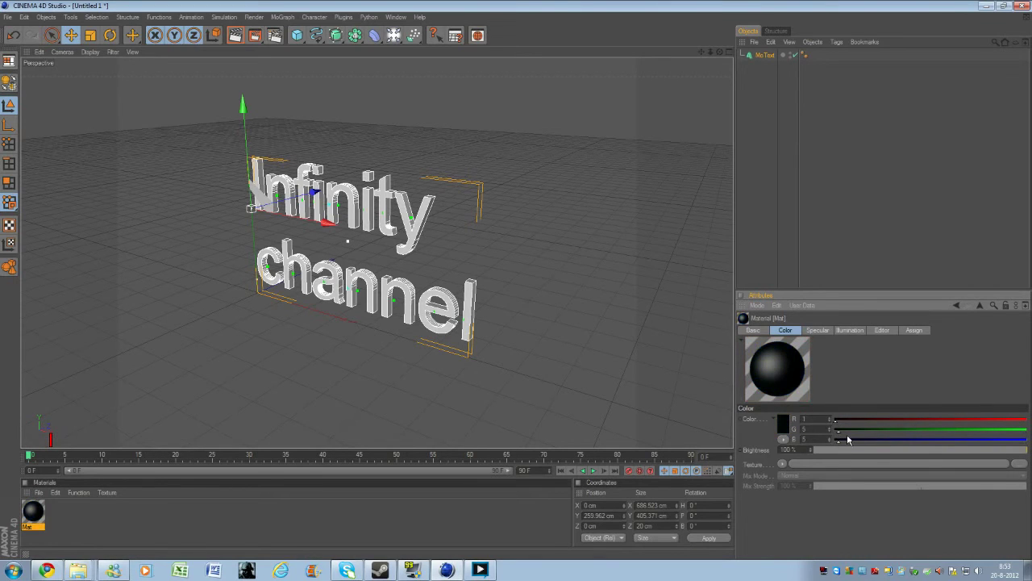
{"action": "left_click_drag", "start_coordinate": [837, 421], "coordinate": [933, 424]}
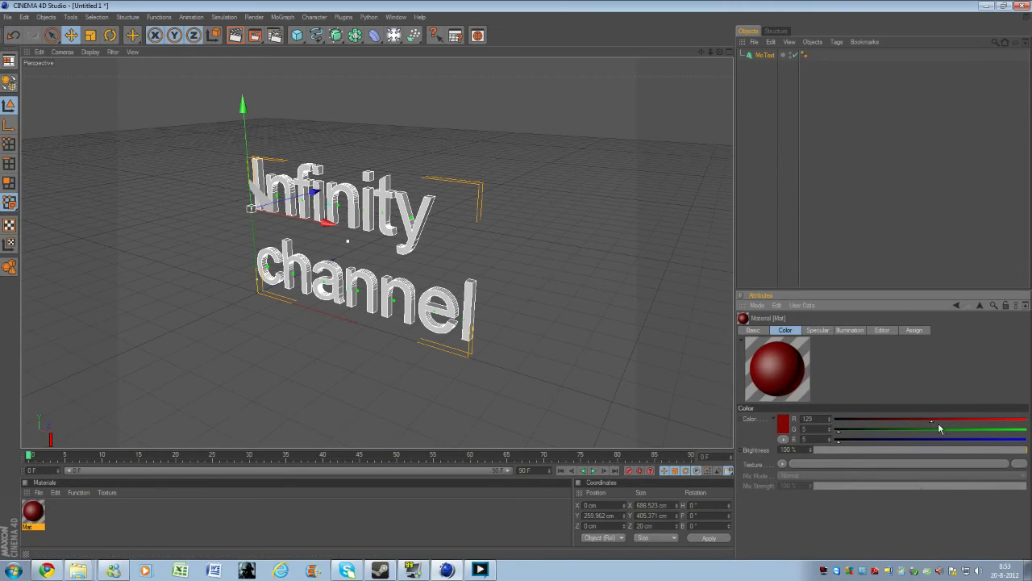
{"action": "left_click_drag", "start_coordinate": [933, 425], "coordinate": [935, 426]}
{"action": "left_click_drag", "start_coordinate": [360, 208], "coordinate": [389, 218]}
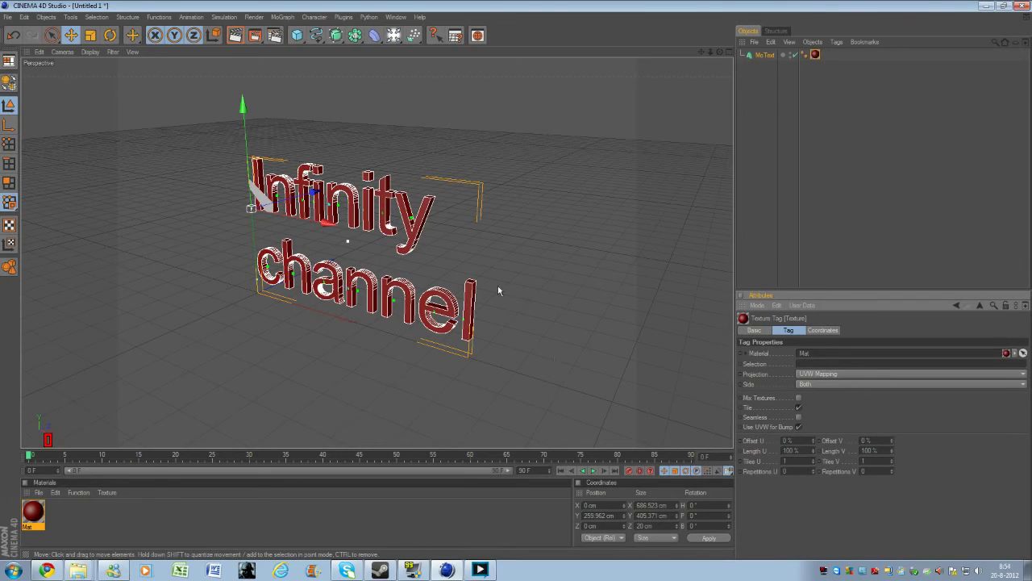
- Cut 'channel' from the MoText text so it reads only 'Infinity'
{"action": "left_click", "coordinate": [764, 54]}
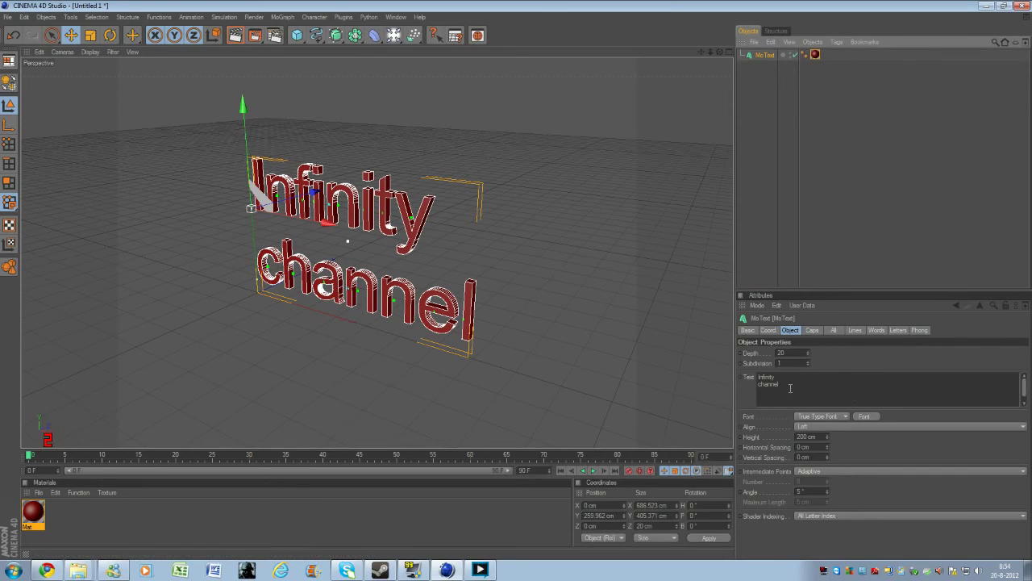
{"action": "left_click_drag", "start_coordinate": [787, 384], "coordinate": [758, 384]}
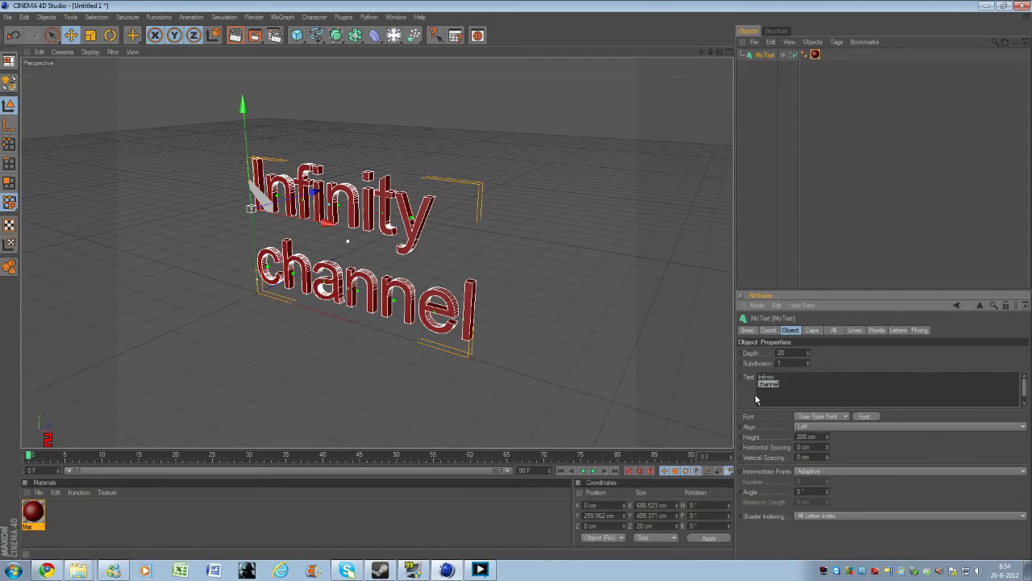
{"action": "left_click", "coordinate": [659, 315]}
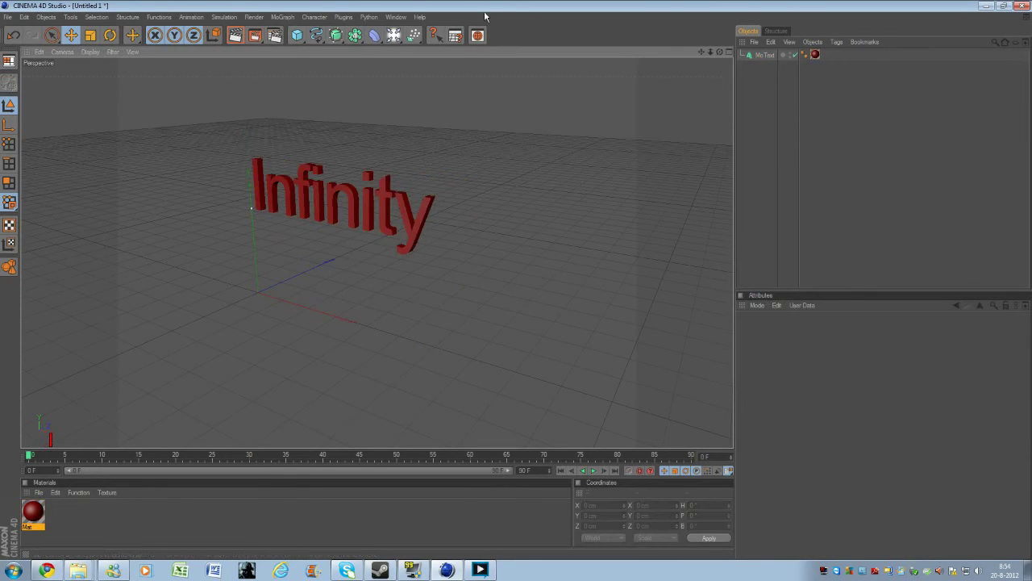
- Add a second MoText and change its text to 'Channel', fixing a typo
{"action": "left_click", "coordinate": [290, 17]}
{"action": "left_click", "coordinate": [307, 134]}
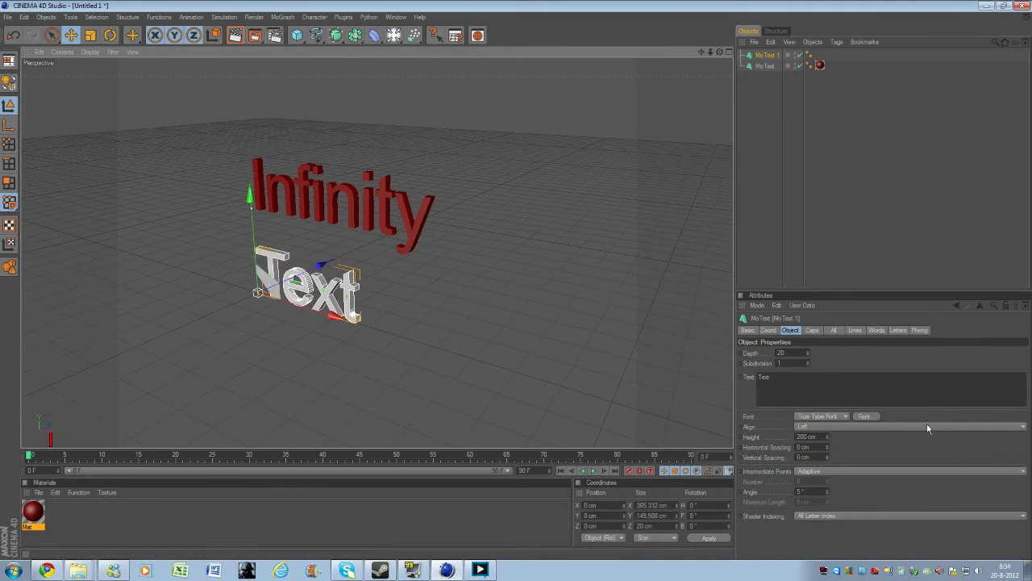
{"action": "left_click", "coordinate": [820, 385]}
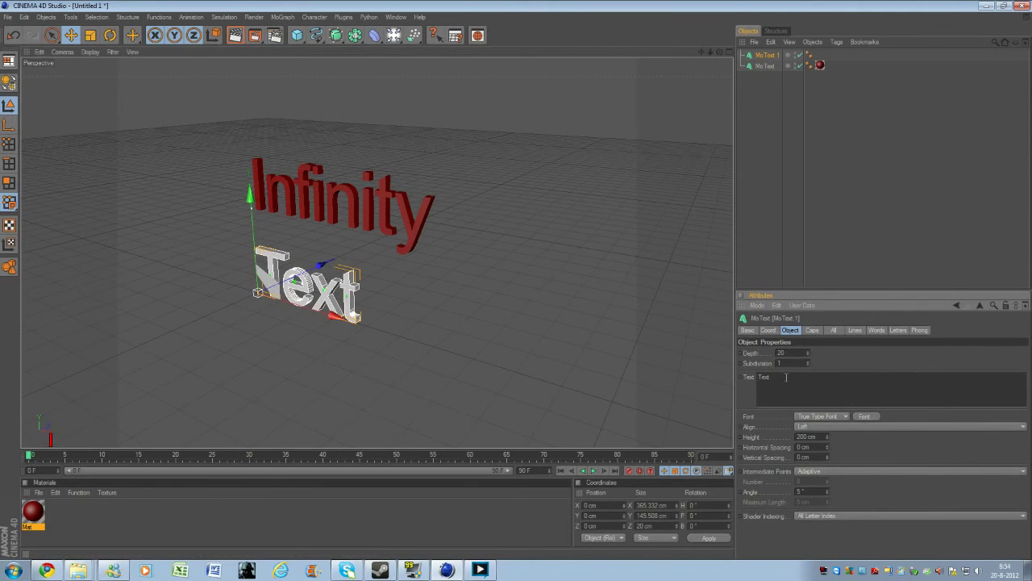
{"action": "key", "text": "BackSpace"}
{"action": "key", "text": "BackSpace"}
{"action": "key", "text": "BackSpace"}
{"action": "type", "text": "Chenn"}
{"action": "key", "text": "BackSpace"}
{"action": "key", "text": "BackSpace"}
{"action": "key", "text": "BackSpace"}
{"action": "type", "text": "annel"}
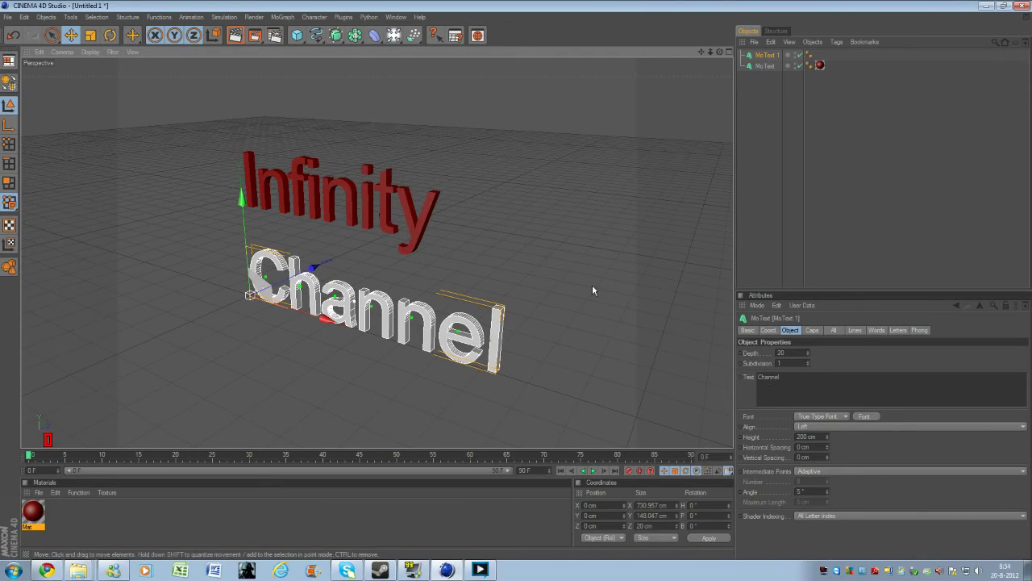
- Create material Mat.1 with R, G, B near 0 and drag it onto the Channel text
{"action": "left_click", "coordinate": [468, 274]}
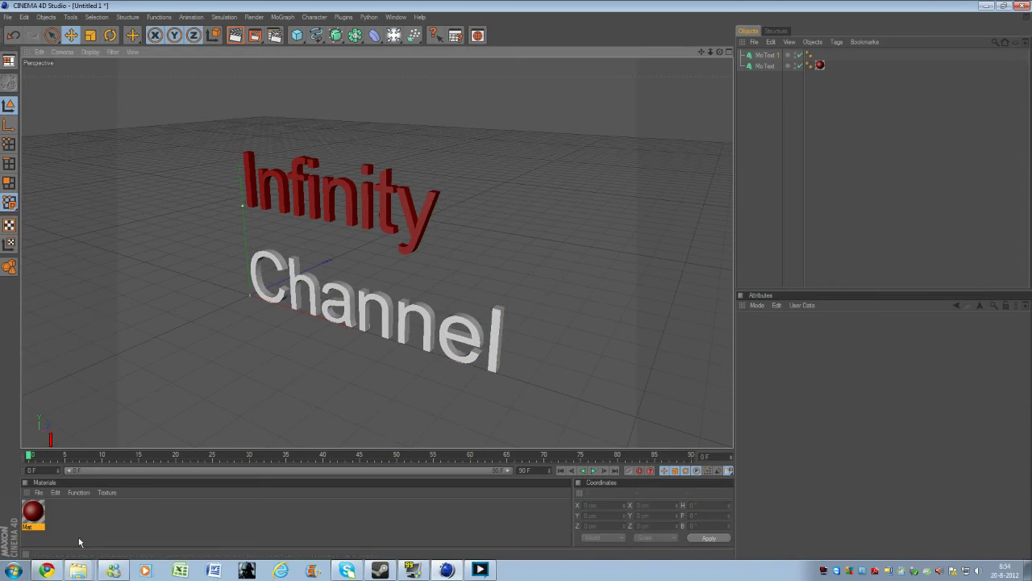
{"action": "left_click", "coordinate": [39, 492]}
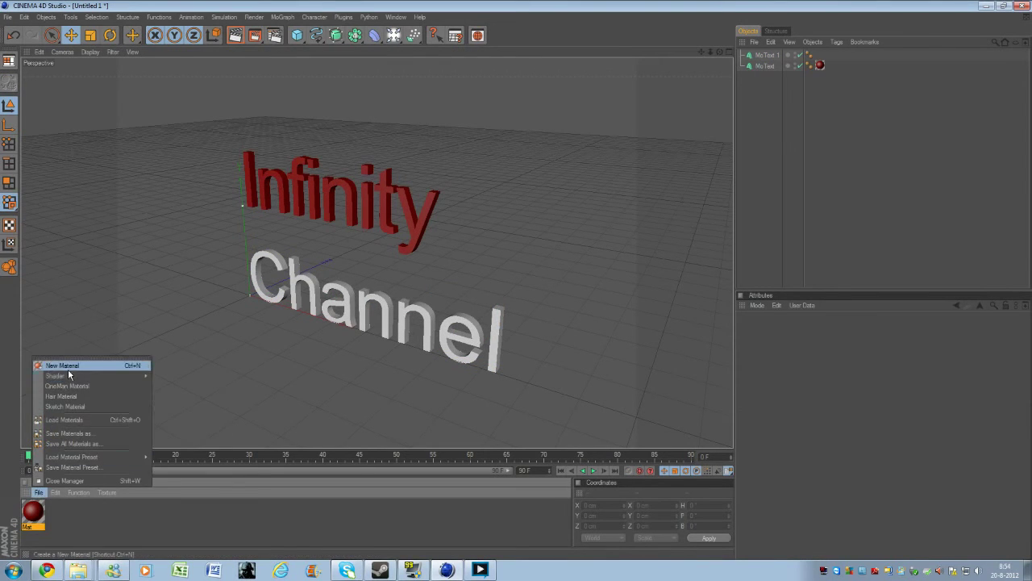
{"action": "left_click", "coordinate": [65, 366]}
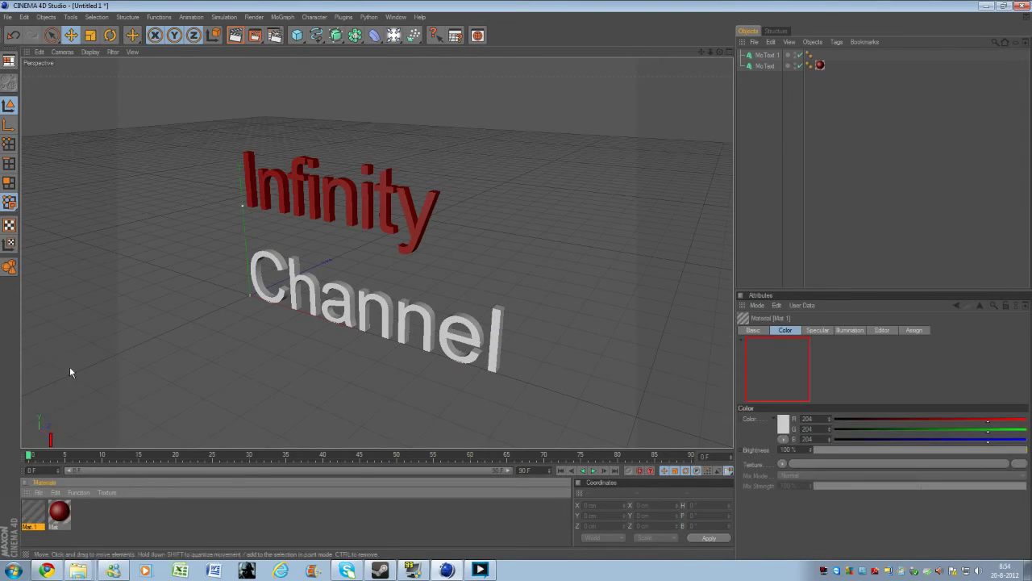
{"action": "left_click", "coordinate": [837, 418]}
{"action": "left_click", "coordinate": [837, 428]}
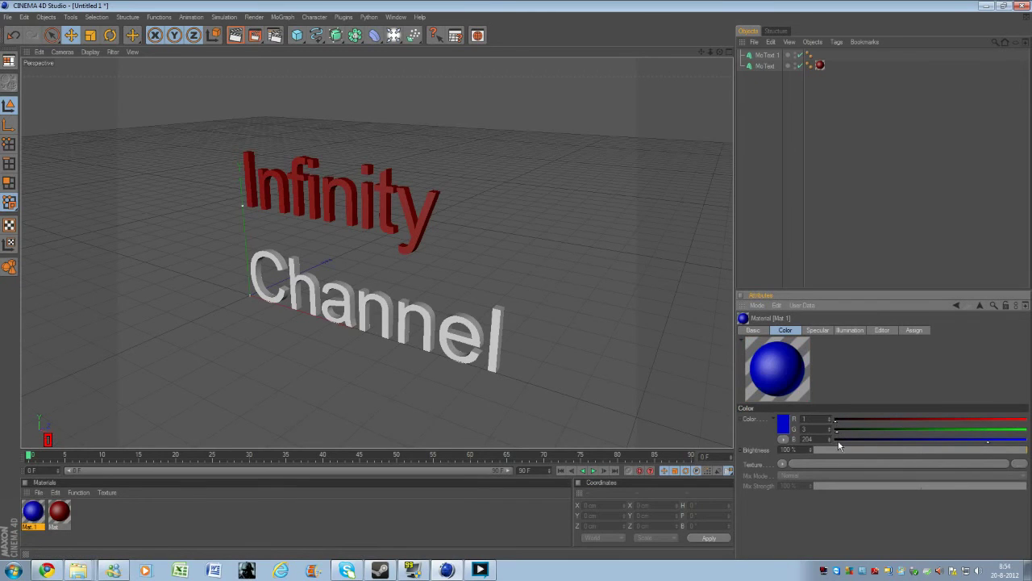
{"action": "left_click", "coordinate": [836, 439]}
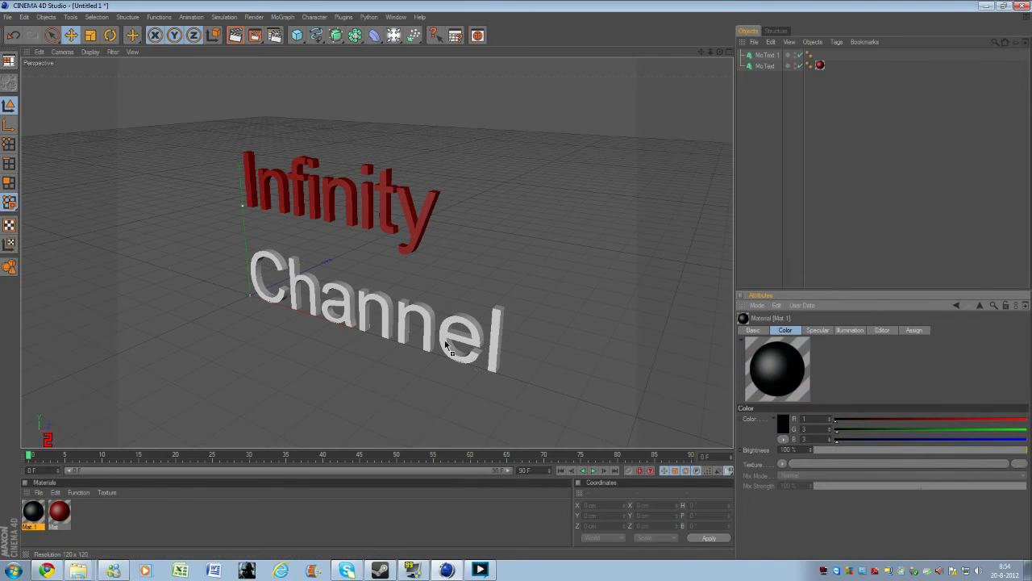
{"action": "left_click_drag", "start_coordinate": [449, 345], "coordinate": [452, 347]}
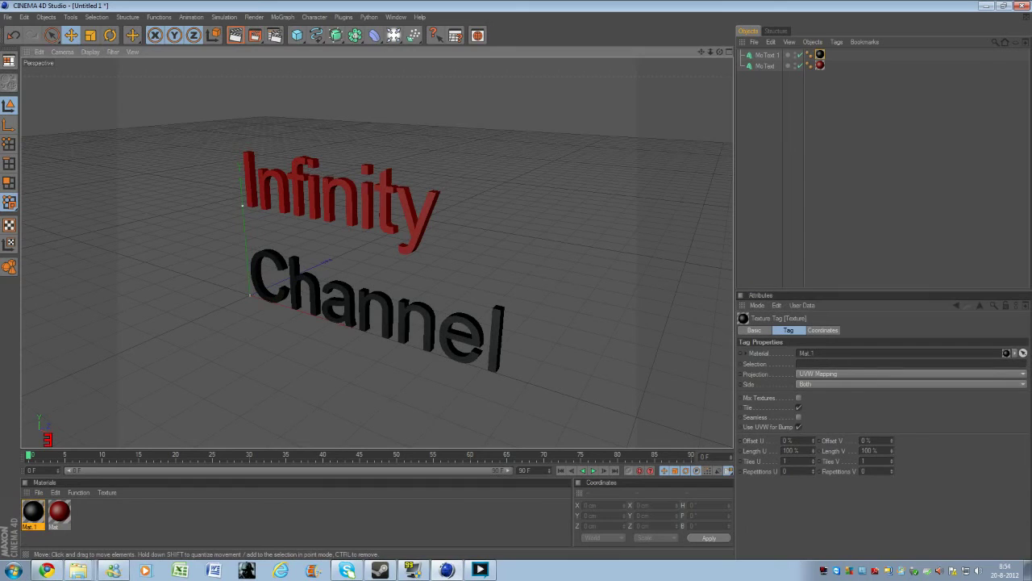
{"action": "left_click", "coordinate": [392, 212]}
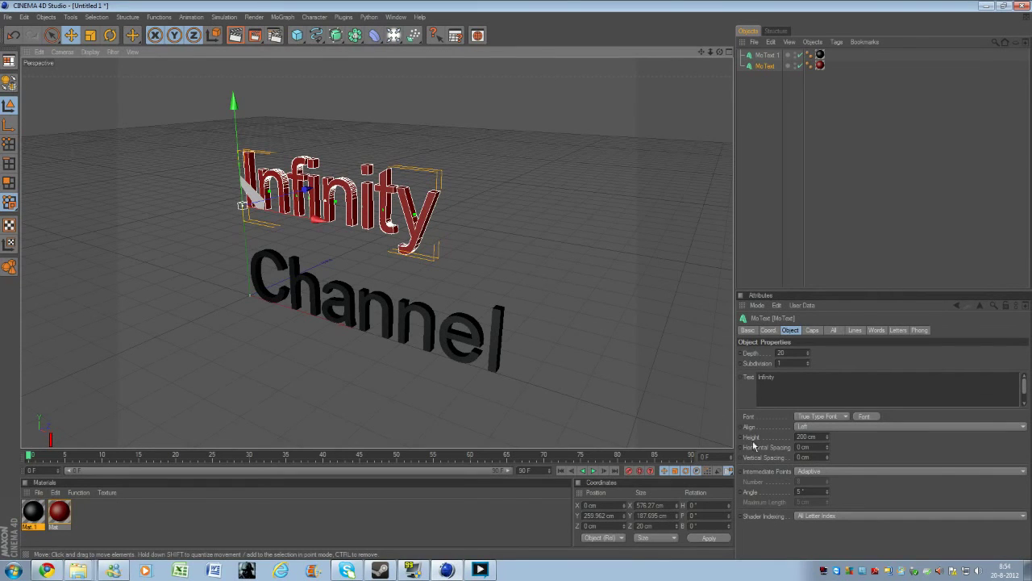
- Set the Infinity text's font to Impact in the Smal Vet Schuin style
{"action": "left_click", "coordinate": [867, 417]}
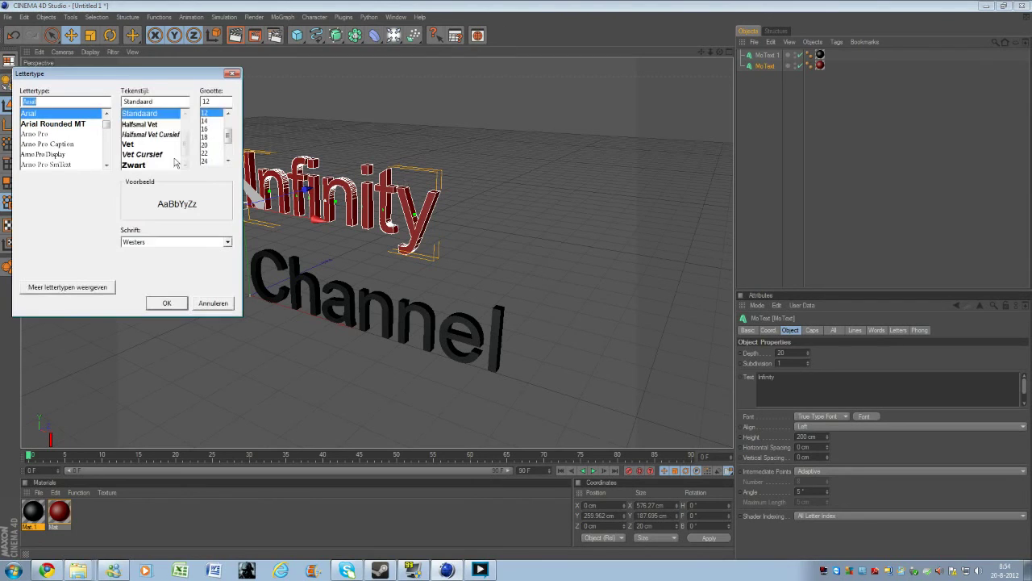
{"action": "scroll", "coordinate": [67, 129], "scroll_direction": "down", "scroll_amount": 3}
{"action": "scroll", "coordinate": [68, 129], "scroll_direction": "down", "scroll_amount": 5}
{"action": "scroll", "coordinate": [70, 126], "scroll_direction": "down", "scroll_amount": 5}
{"action": "scroll", "coordinate": [69, 126], "scroll_direction": "up", "scroll_amount": 2}
{"action": "scroll", "coordinate": [68, 122], "scroll_direction": "up", "scroll_amount": 3}
{"action": "scroll", "coordinate": [68, 120], "scroll_direction": "up", "scroll_amount": 3}
{"action": "scroll", "coordinate": [68, 118], "scroll_direction": "up", "scroll_amount": 3}
{"action": "scroll", "coordinate": [69, 119], "scroll_direction": "up", "scroll_amount": 3}
{"action": "type", "text": "in"}
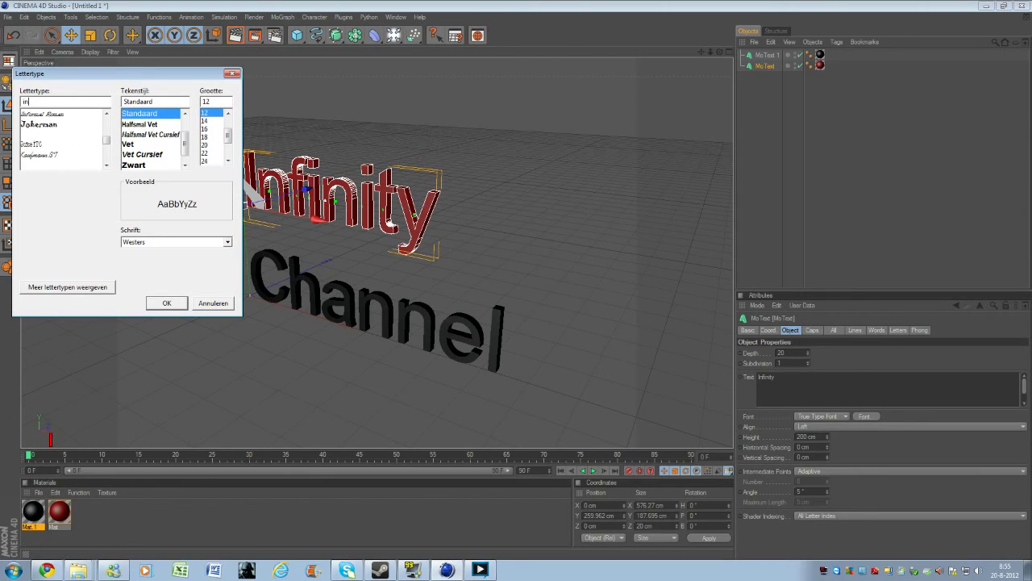
{"action": "key", "text": "BackSpace"}
{"action": "type", "text": "m"}
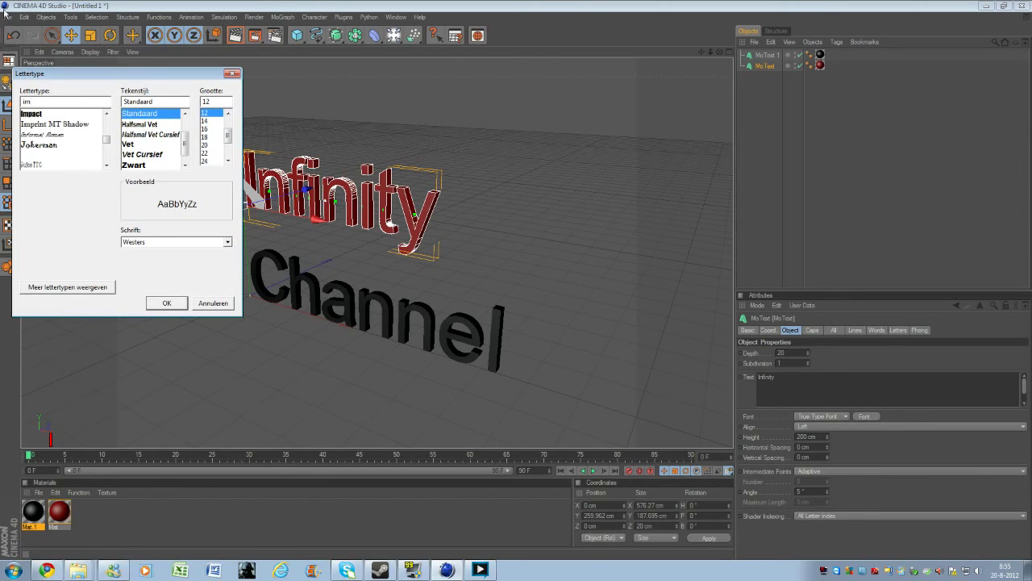
{"action": "left_click", "coordinate": [58, 117]}
{"action": "left_click", "coordinate": [155, 154]}
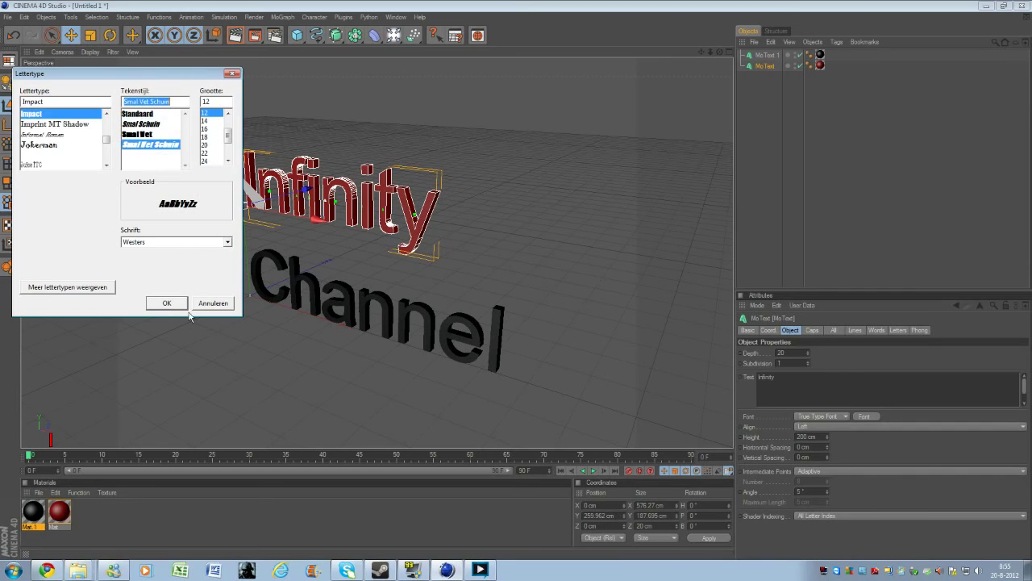
{"action": "left_click", "coordinate": [174, 305]}
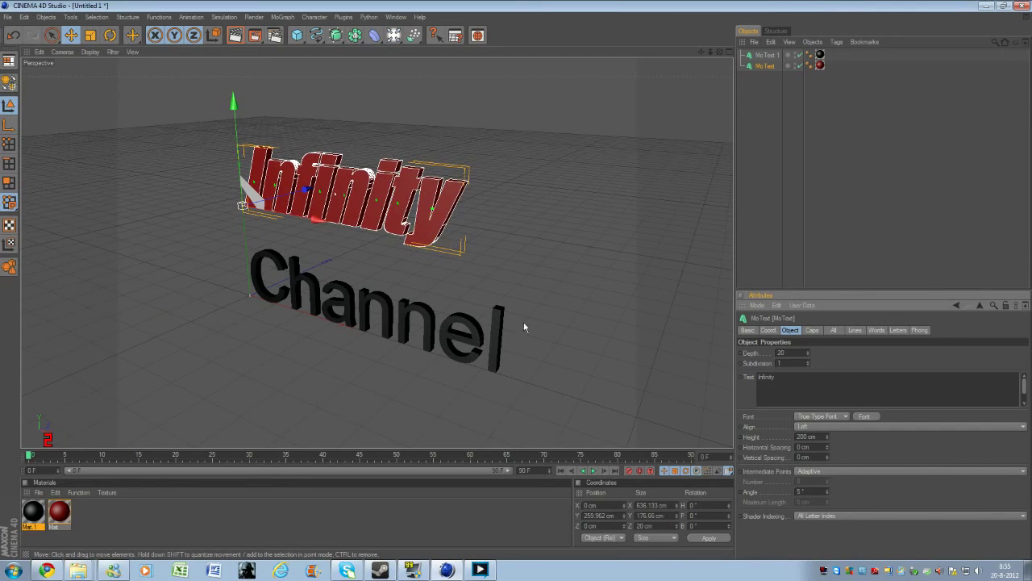
{"action": "left_click", "coordinate": [429, 329]}
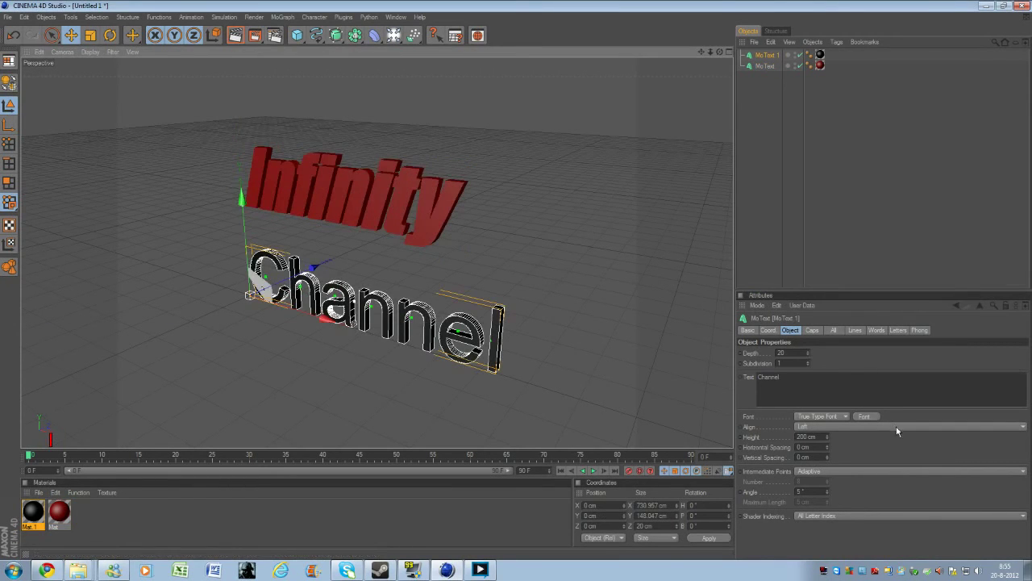
- Change the Channel text's font to Ravie and orbit to frame both lines
{"action": "left_click", "coordinate": [863, 417]}
{"action": "type", "text": "r"}
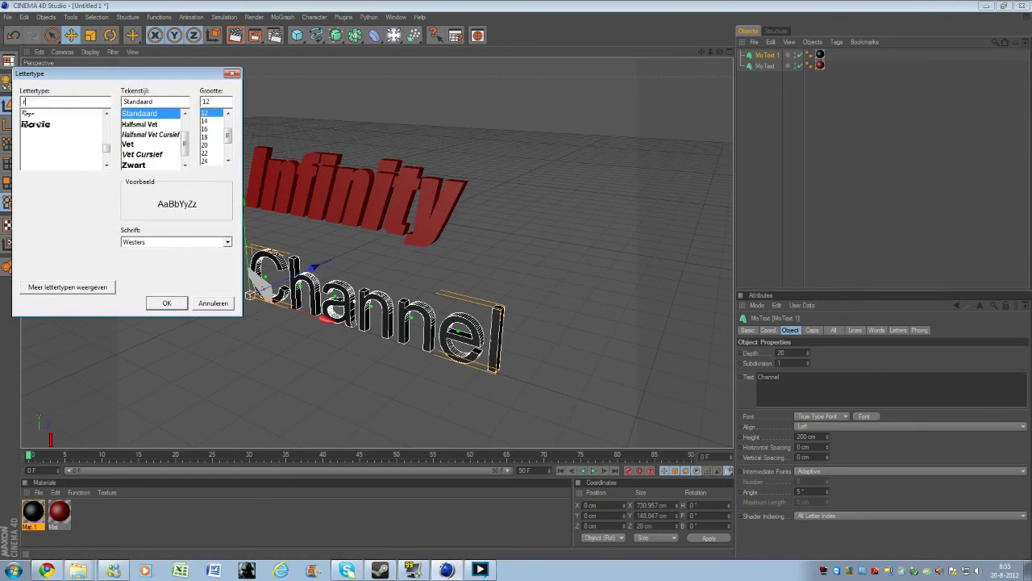
{"action": "left_click", "coordinate": [90, 125]}
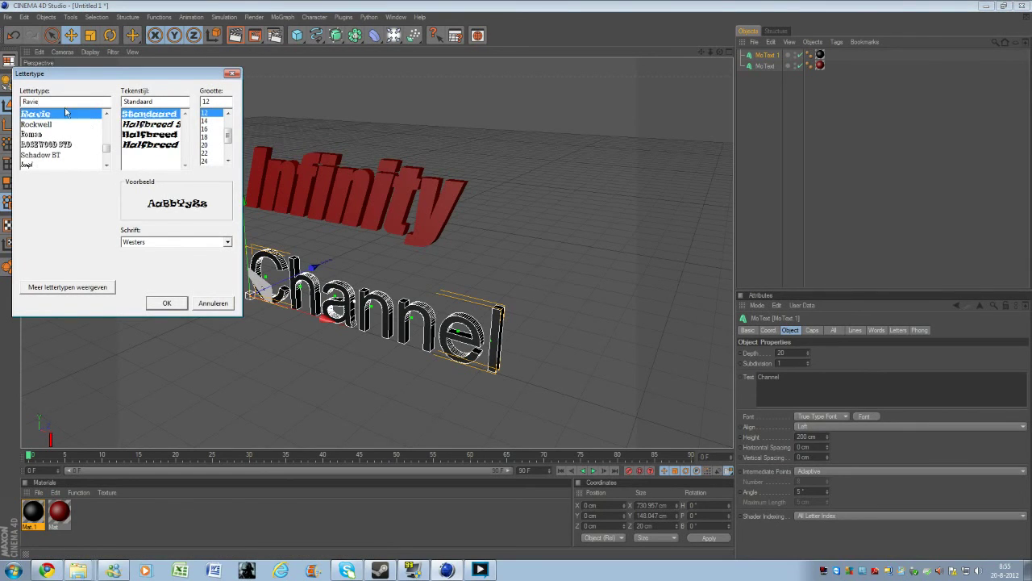
{"action": "left_click", "coordinate": [167, 303]}
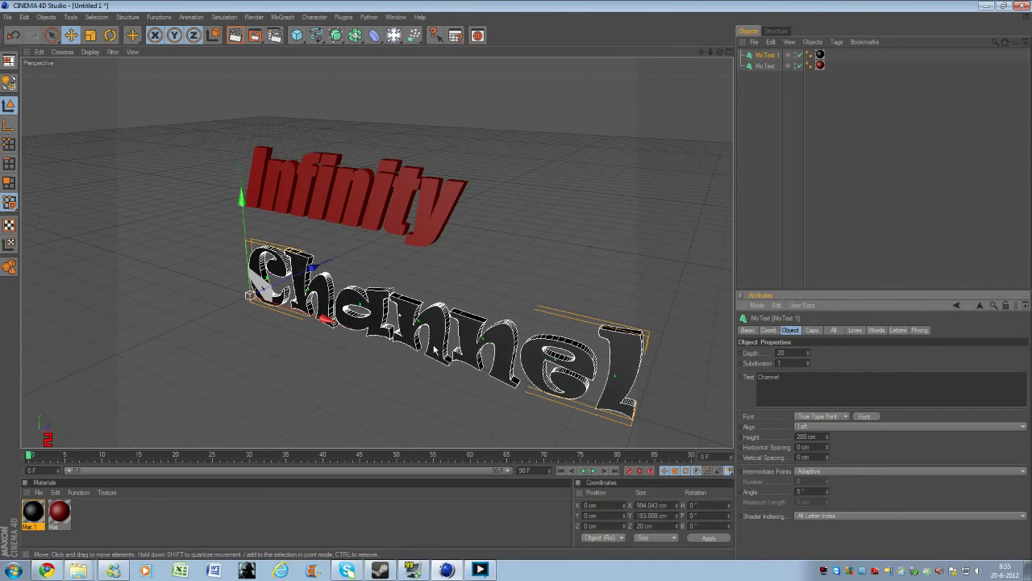
{"action": "left_click_drag", "start_coordinate": [600, 305], "coordinate": [608, 305], "text": "alt"}
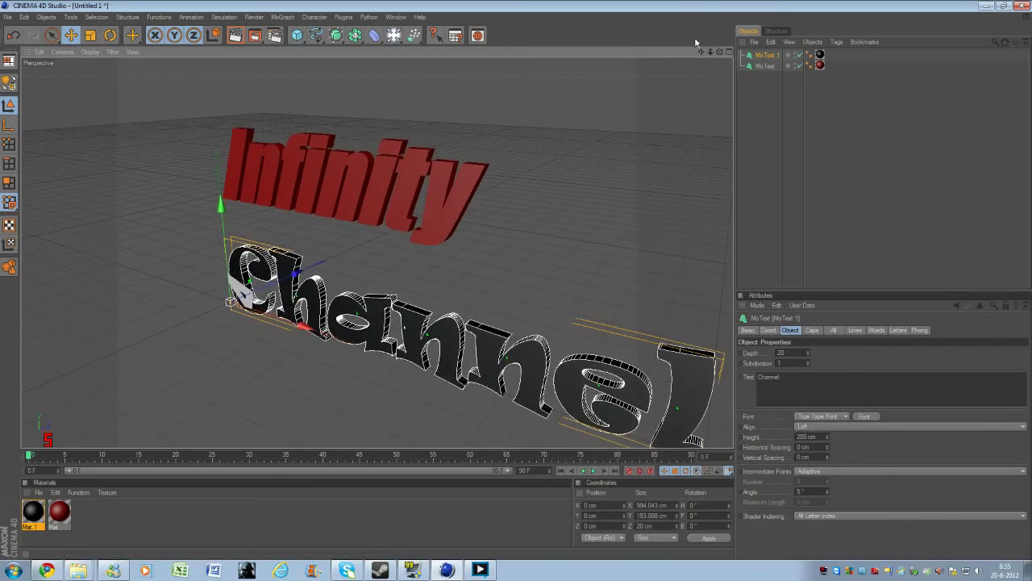
{"action": "left_click_drag", "start_coordinate": [608, 305], "coordinate": [657, 113], "text": "alt"}
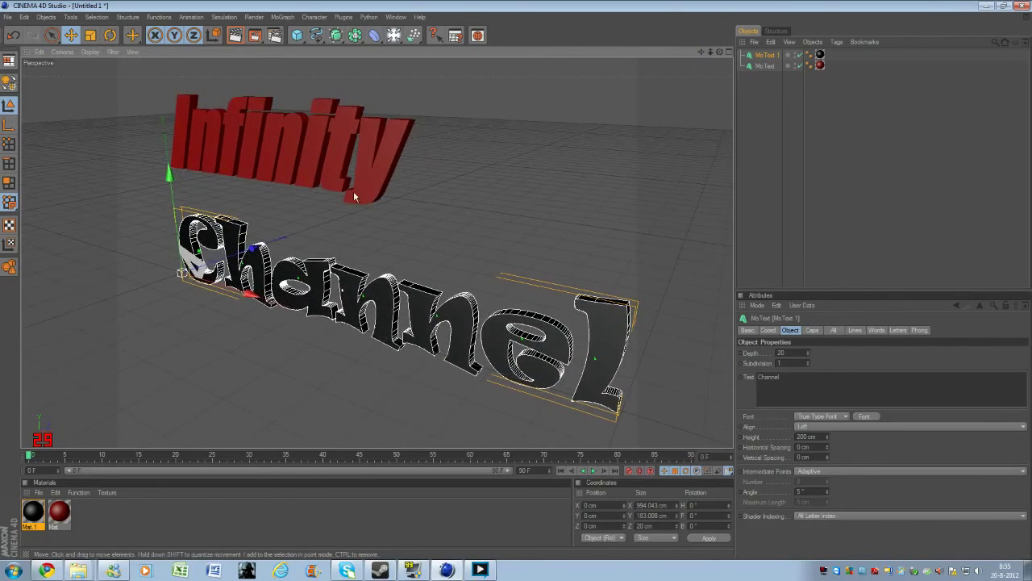
{"action": "left_click", "coordinate": [282, 147]}
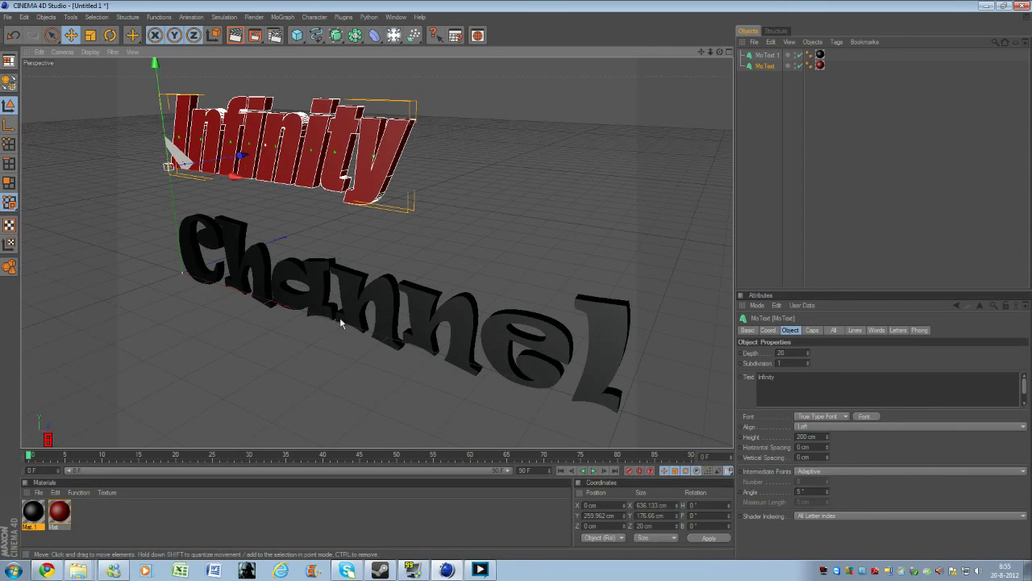
- Change the red Infinity text's font from Impact to Ravie and reframe the view
{"action": "left_click", "coordinate": [796, 380]}
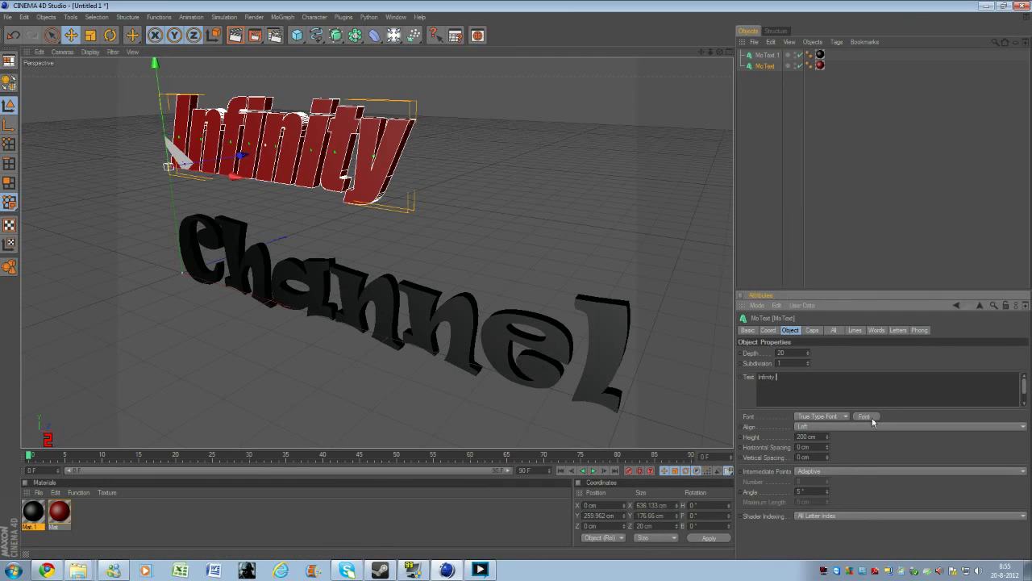
{"action": "left_click", "coordinate": [866, 416]}
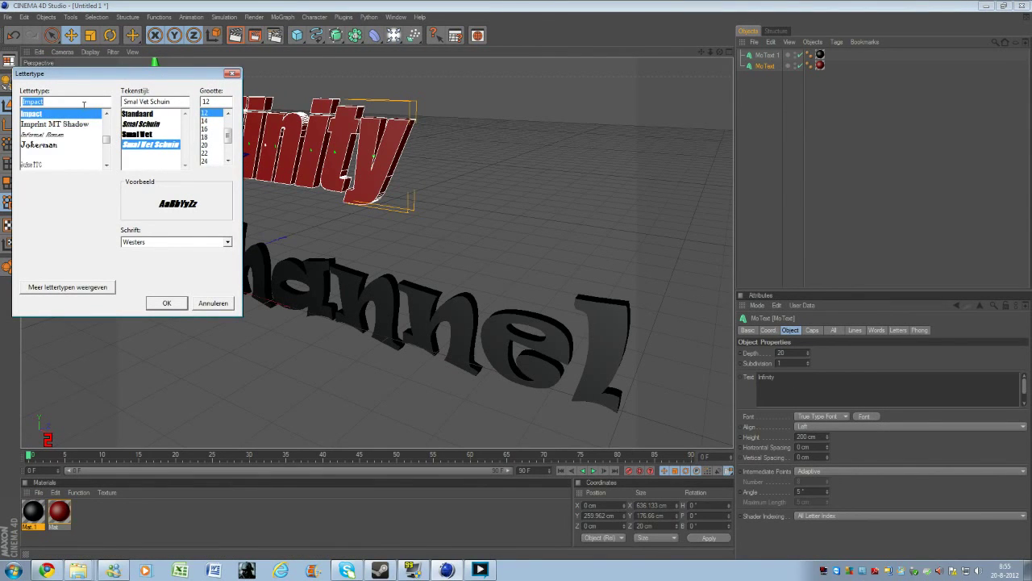
{"action": "type", "text": "rvie"}
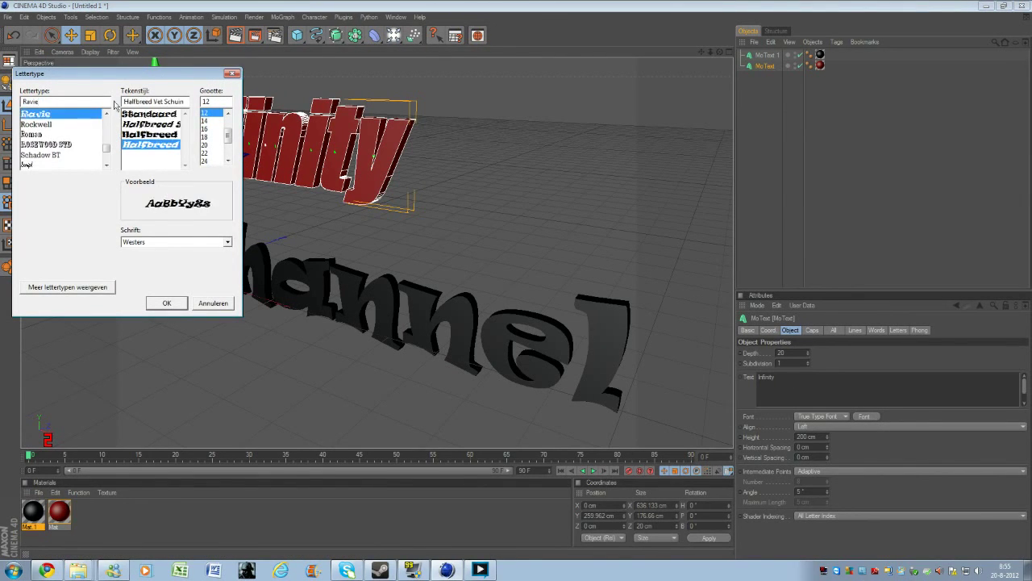
{"action": "left_click", "coordinate": [164, 303]}
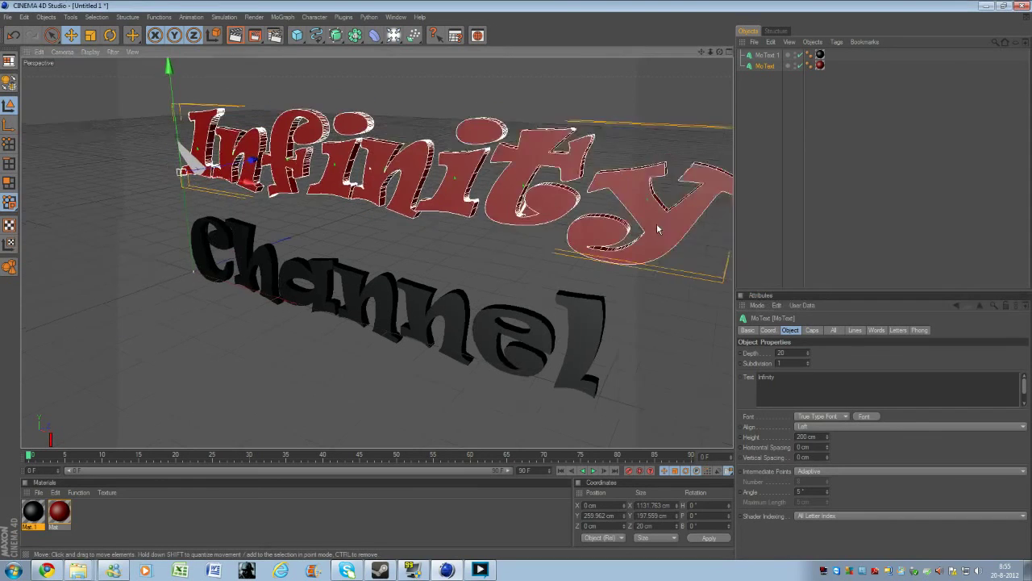
{"action": "mouse_move", "coordinate": [701, 52]}
{"action": "left_mouse_down"}
{"action": "mouse_move", "coordinate": [724, 54]}
{"action": "mouse_move", "coordinate": [695, 61]}
{"action": "left_mouse_up"}
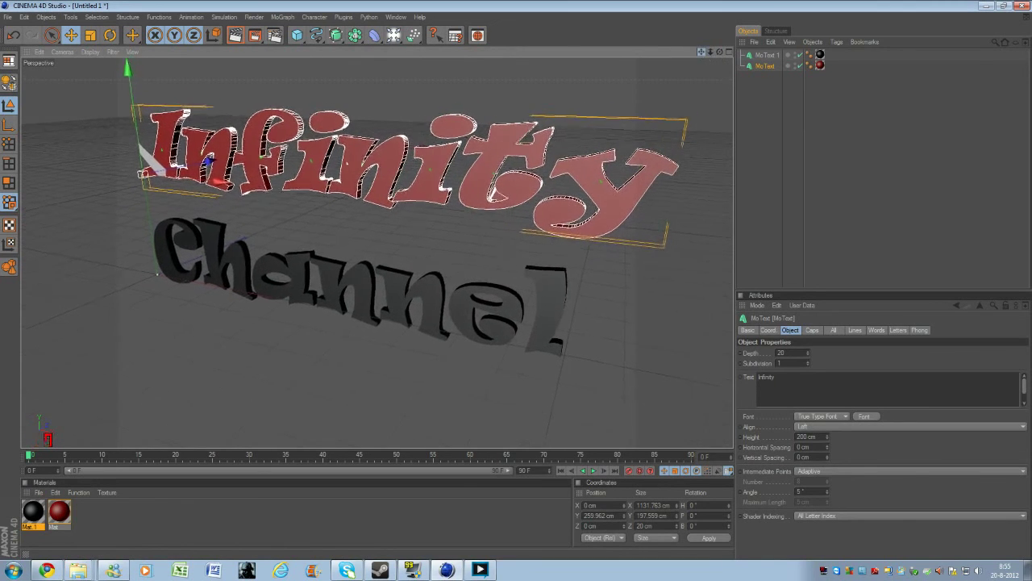
- Render the active view to preview red 'Infinity' over 'Channel' on a black background
{"action": "left_click", "coordinate": [235, 36]}
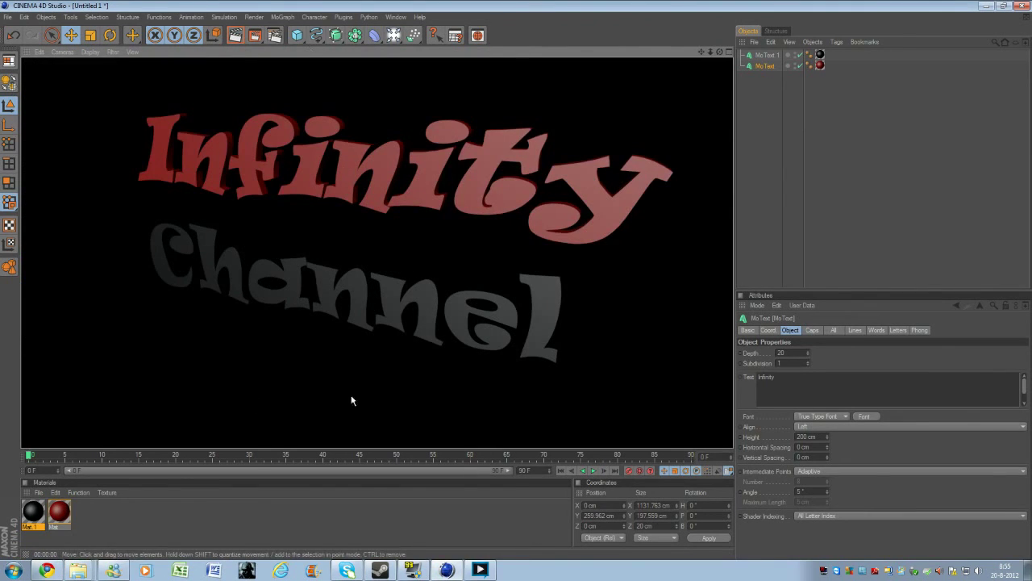